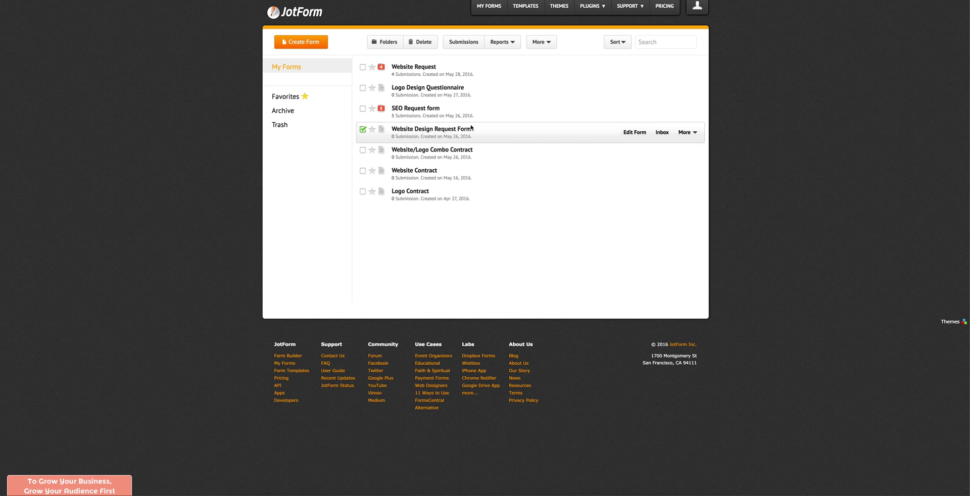
Open the Logo Contract form for editing.
{"action": "left_click", "coordinate": [432, 194]}
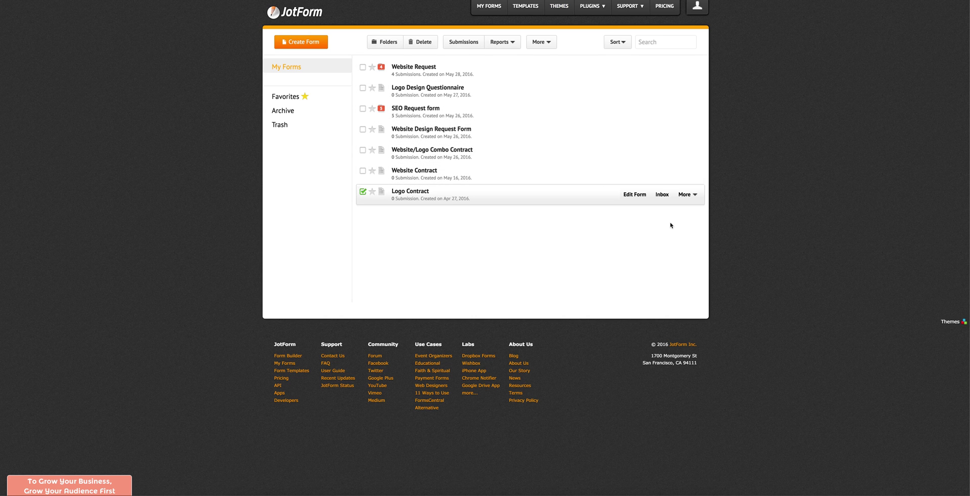
{"action": "left_click", "coordinate": [635, 198]}
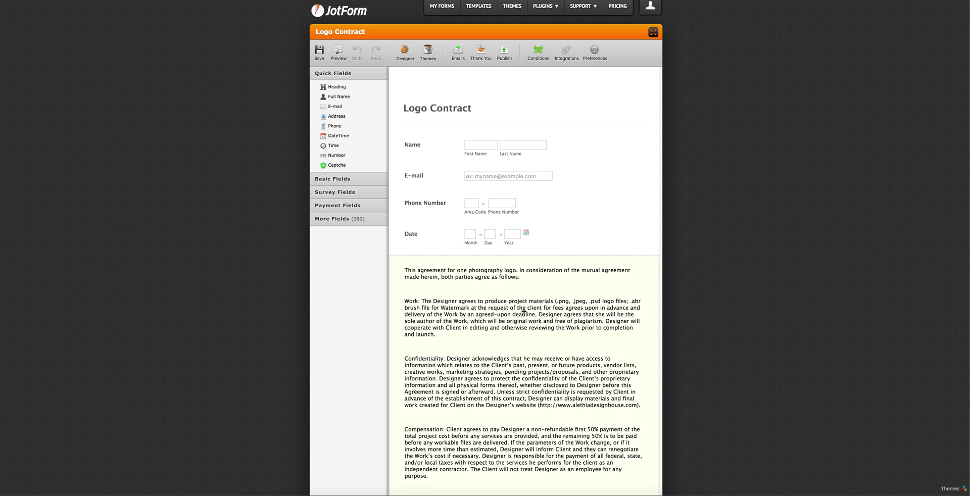
{"action": "scroll", "coordinate": [504, 195], "scroll_direction": "down", "scroll_amount": 2}
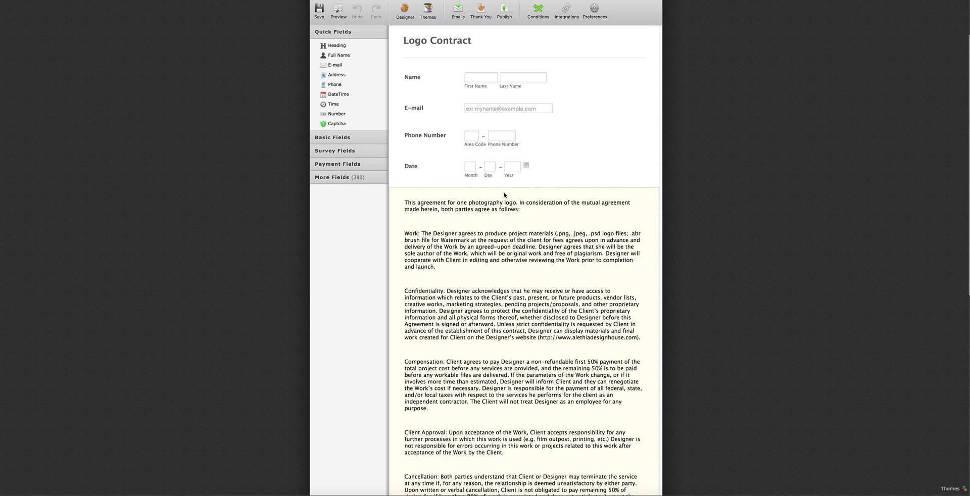
Review the contract's agreement text block in its HTML editor, complete the edit and save the form.
{"action": "left_click", "coordinate": [331, 138]}
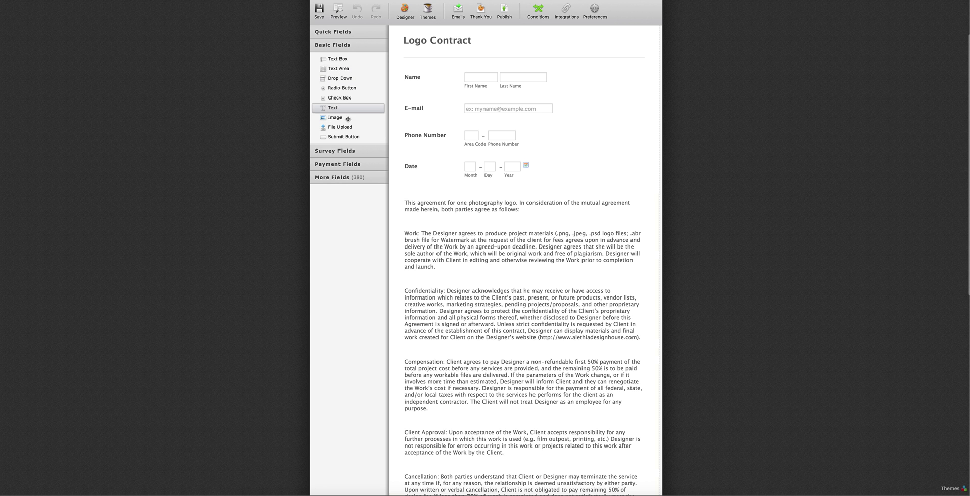
{"action": "left_click", "coordinate": [540, 209]}
{"action": "left_click", "coordinate": [623, 184]}
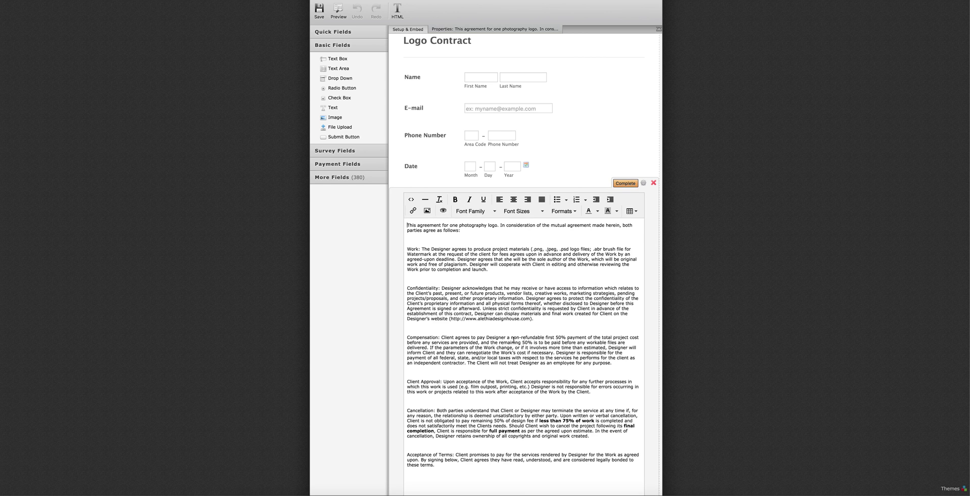
{"action": "scroll", "coordinate": [531, 458], "scroll_direction": "down", "scroll_amount": 1}
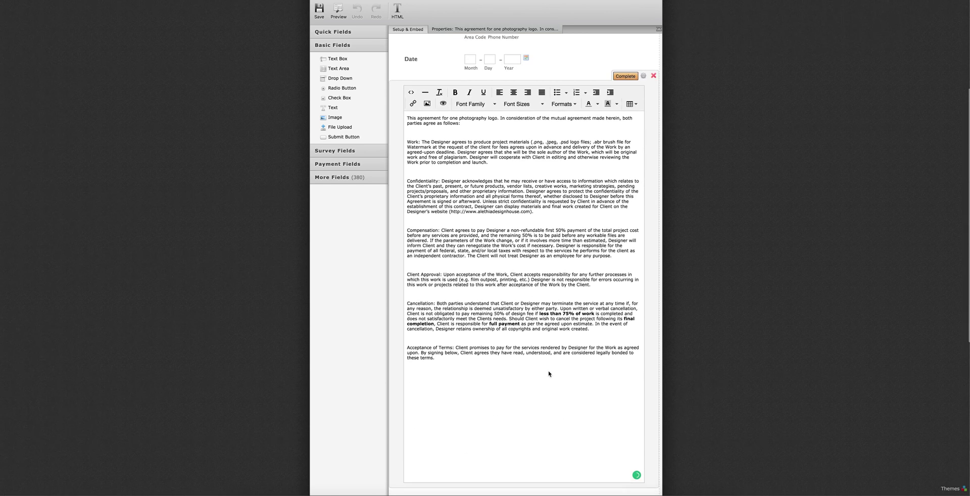
{"action": "scroll", "coordinate": [484, 263], "scroll_direction": "up", "scroll_amount": 1}
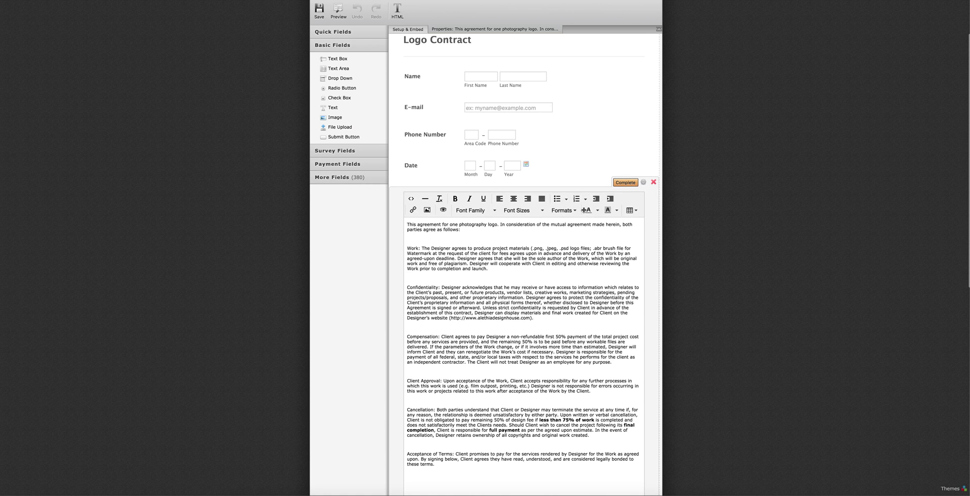
{"action": "left_click", "coordinate": [514, 254]}
{"action": "mouse_move", "coordinate": [609, 263]}
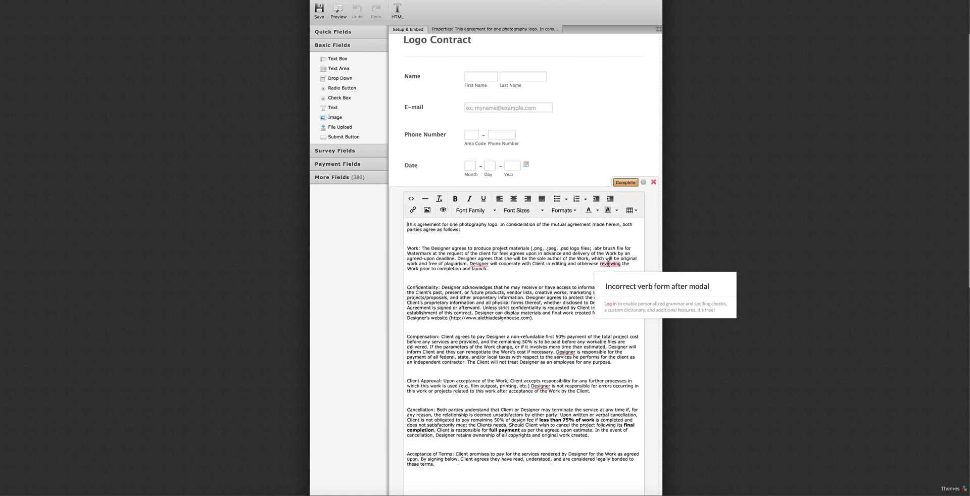
{"action": "left_click", "coordinate": [625, 182]}
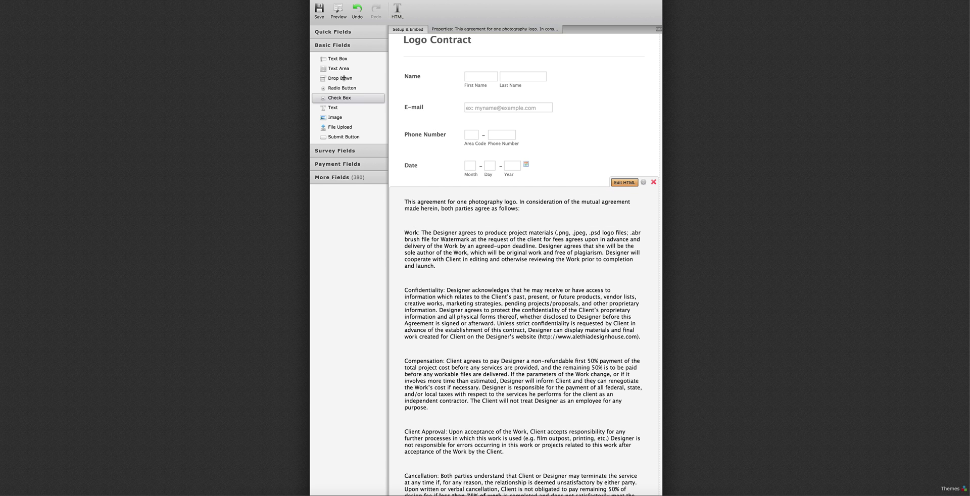
{"action": "left_click", "coordinate": [319, 10]}
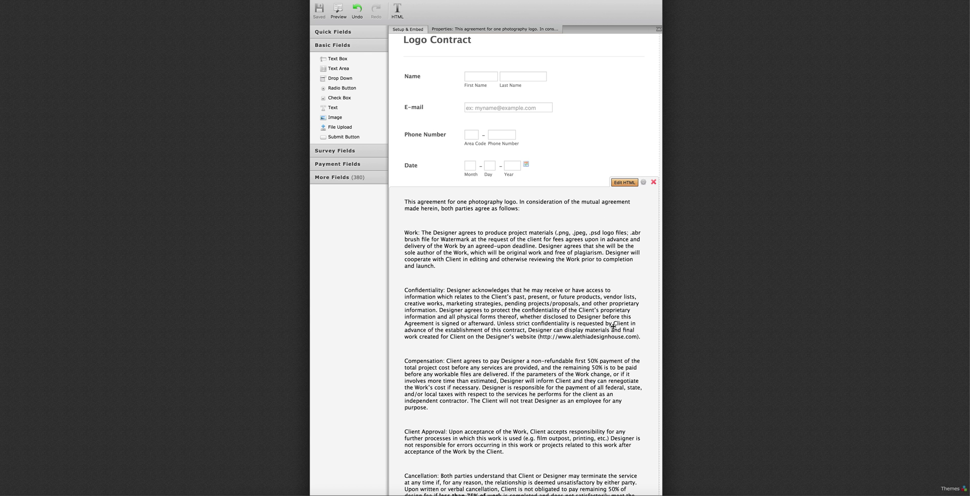
Look through the survey and basic field types and select the Signature field below the agreement text.
{"action": "scroll", "coordinate": [637, 316], "scroll_direction": "down", "scroll_amount": 10}
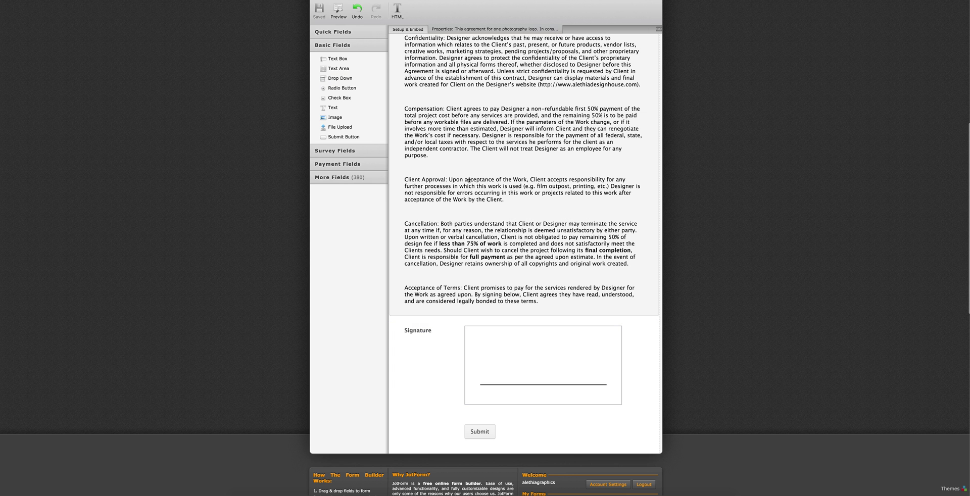
{"action": "left_click", "coordinate": [334, 152]}
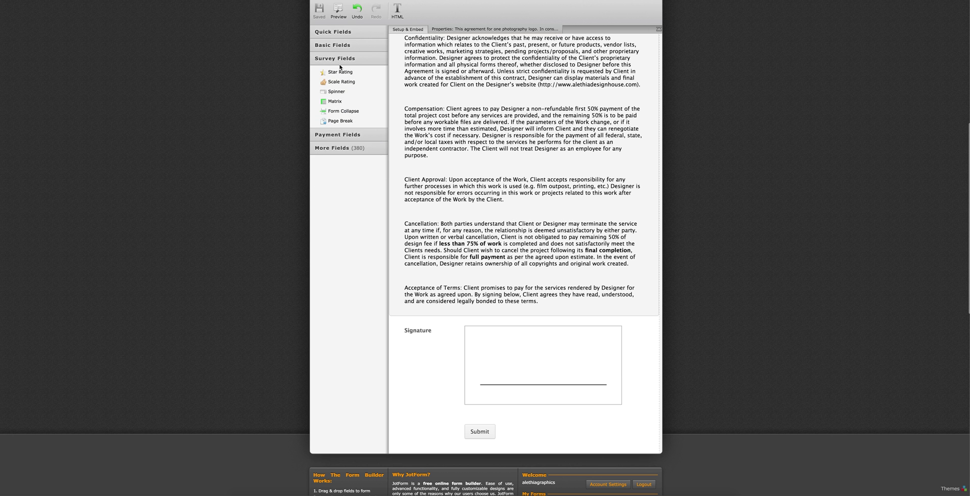
{"action": "left_click", "coordinate": [335, 46]}
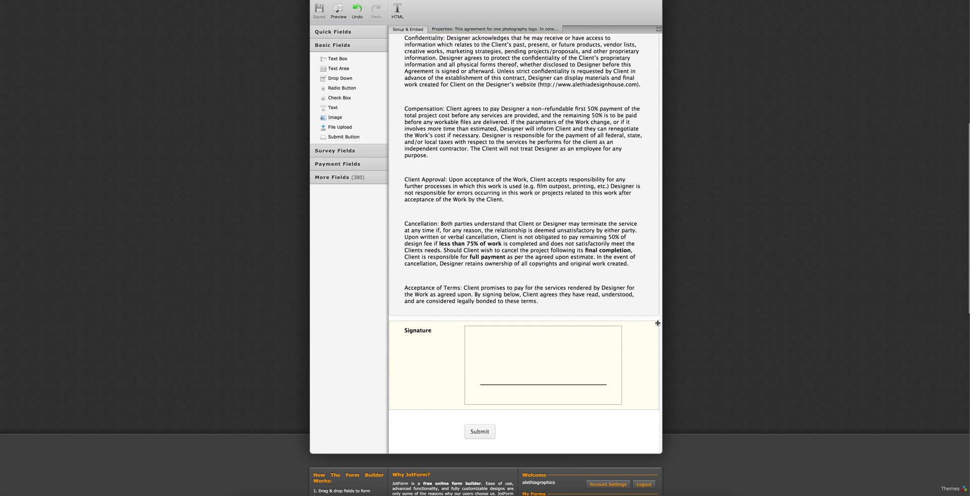
{"action": "left_click", "coordinate": [632, 334]}
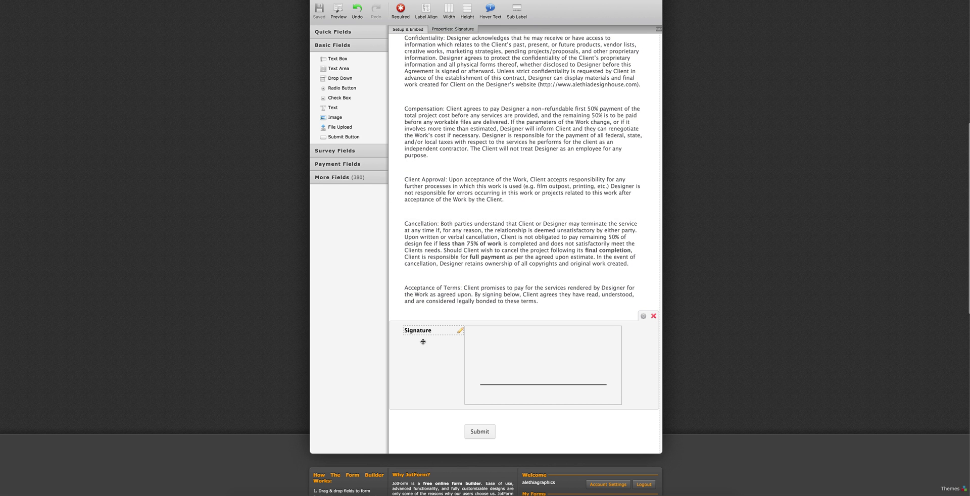
Search the additional field widgets for "signature", clear the search and collapse the widget list.
{"action": "left_click", "coordinate": [341, 177]}
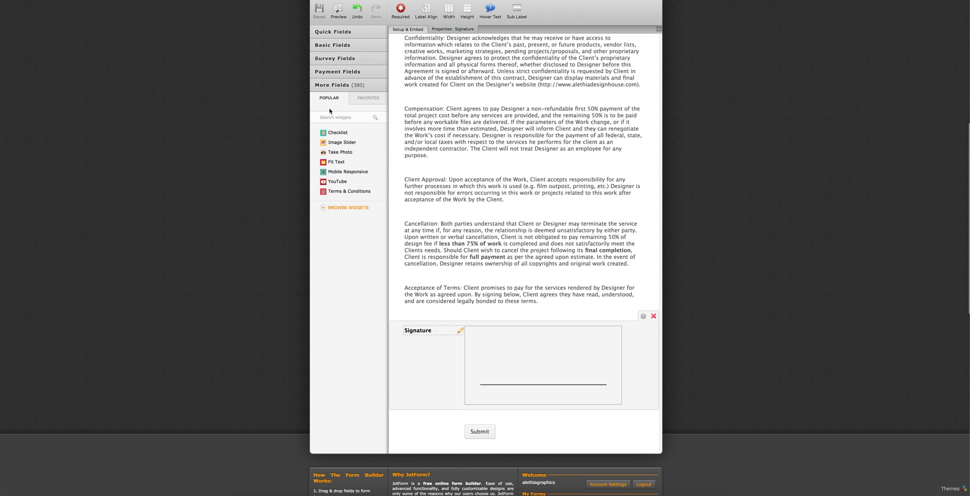
{"action": "left_click", "coordinate": [335, 117]}
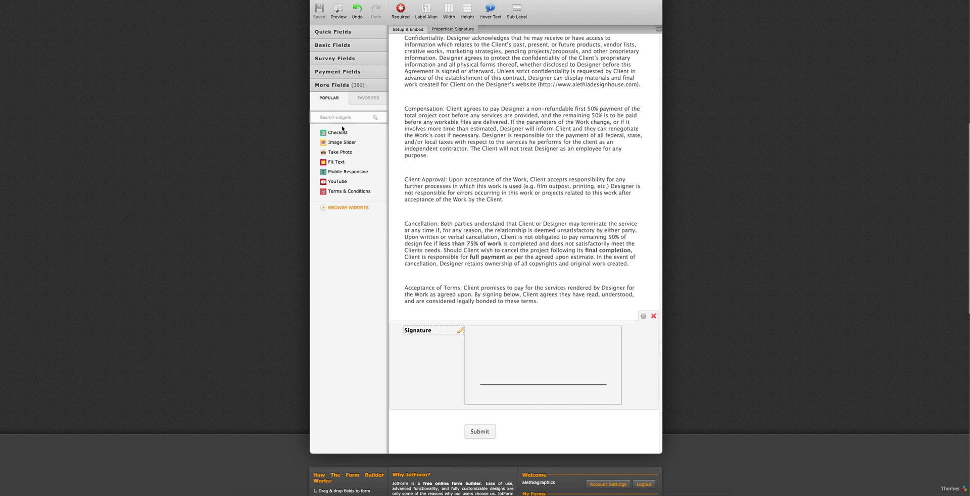
{"action": "type", "text": "signature"}
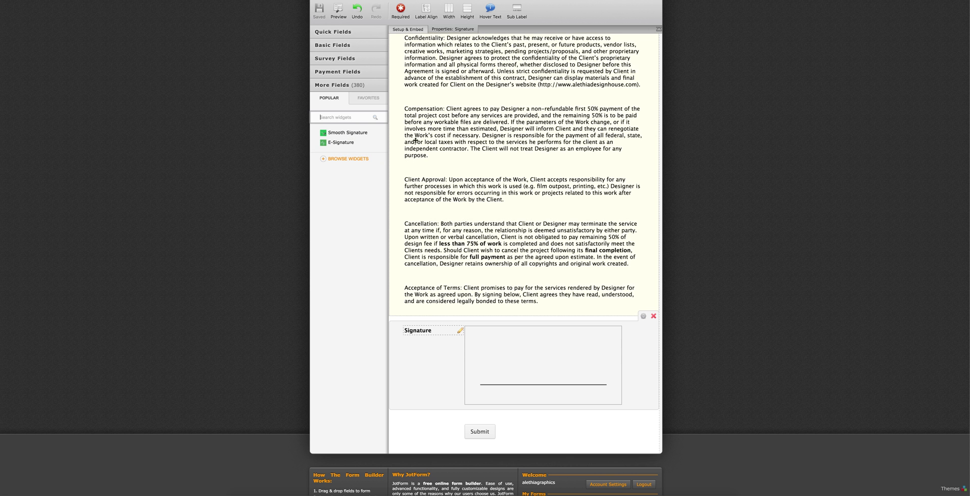
{"action": "key", "text": "ctrl+a"}
{"action": "key", "text": "BackSpace"}
{"action": "left_click", "coordinate": [340, 84]}
Return to the list of forms and open the SEO Request form for editing.
{"action": "scroll", "coordinate": [476, 115], "scroll_direction": "up", "scroll_amount": 6}
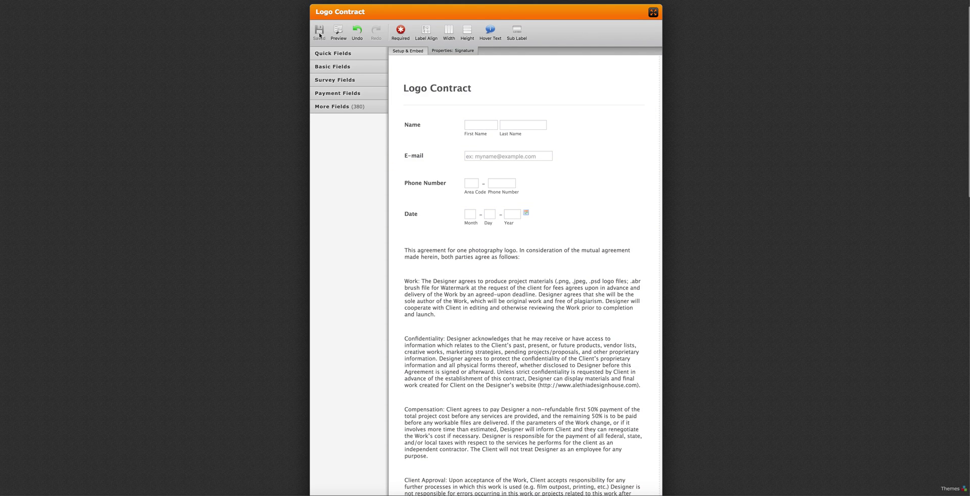
{"action": "scroll", "coordinate": [424, 63], "scroll_direction": "up", "scroll_amount": 1}
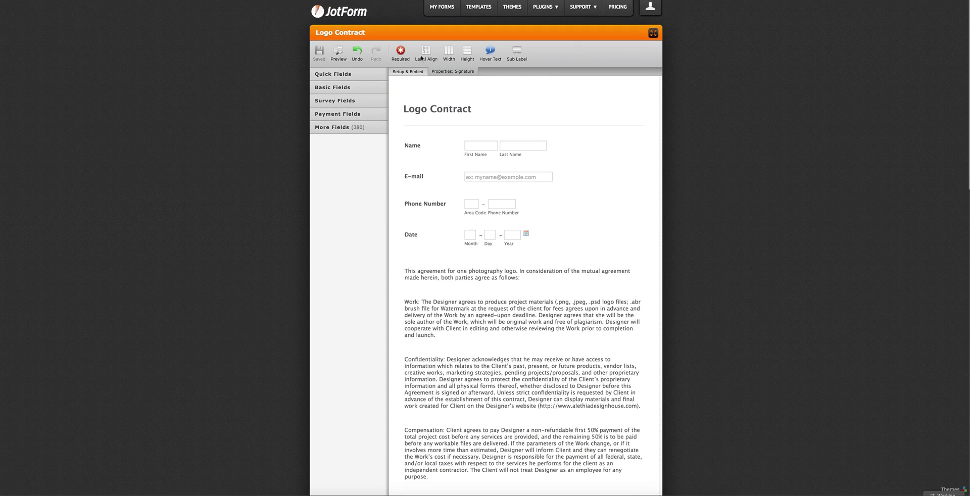
{"action": "left_click", "coordinate": [447, 8]}
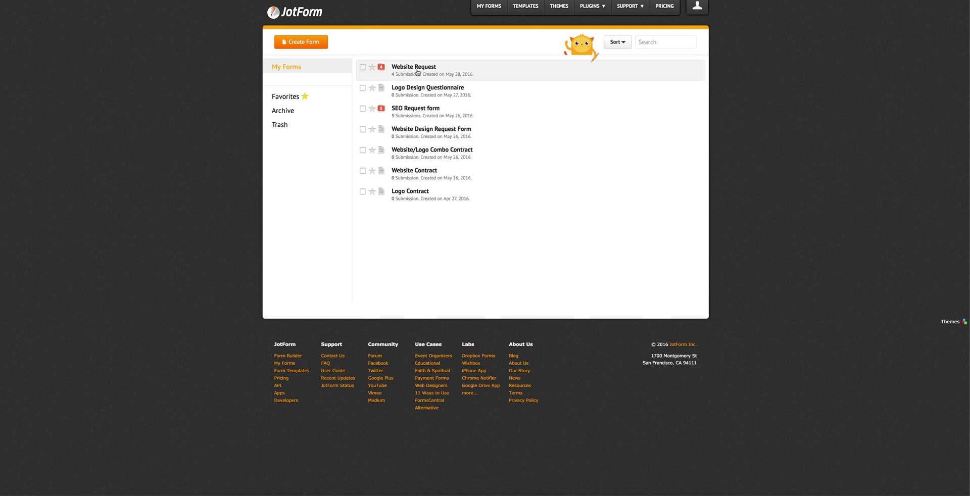
{"action": "left_click", "coordinate": [437, 118]}
{"action": "left_click", "coordinate": [635, 112]}
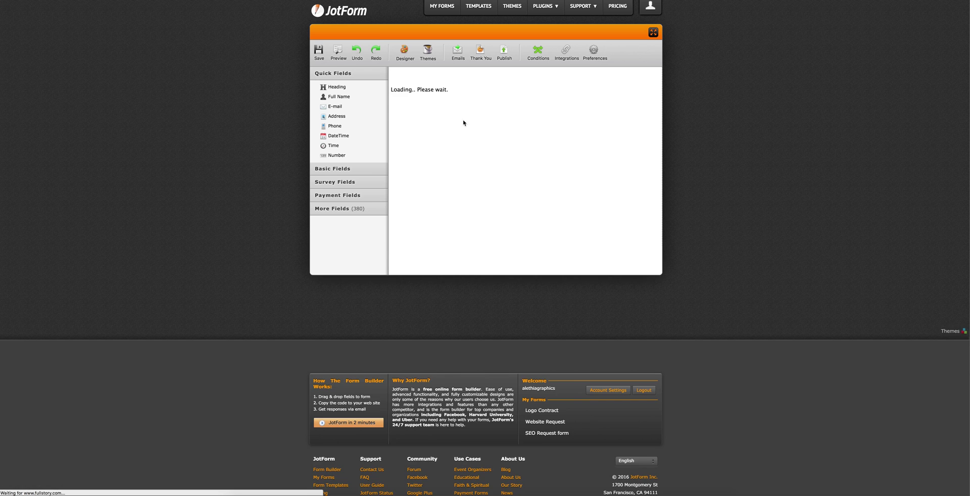
Examine the SEO Request form's fields, from the introduction and contact details to the social media, image upload and closing questions.
{"action": "scroll", "coordinate": [449, 253], "scroll_direction": "down", "scroll_amount": 5}
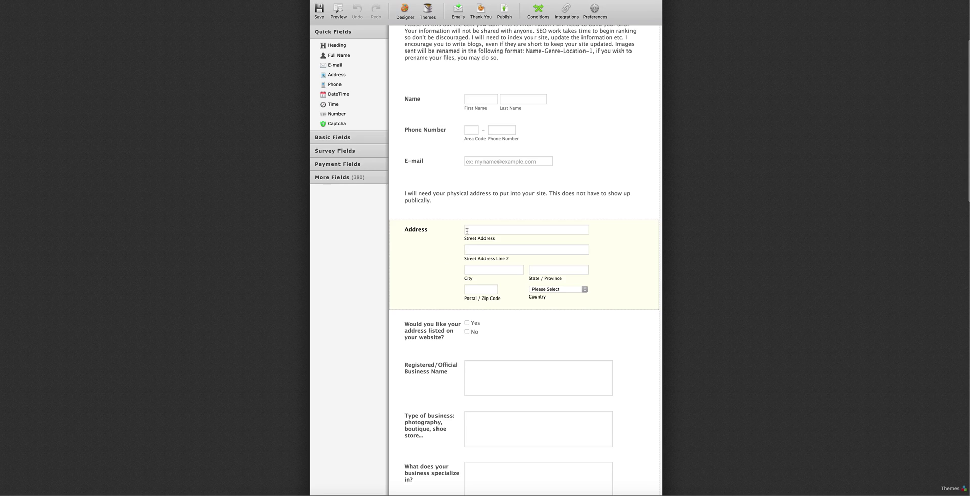
{"action": "scroll", "coordinate": [415, 239], "scroll_direction": "down", "scroll_amount": 5}
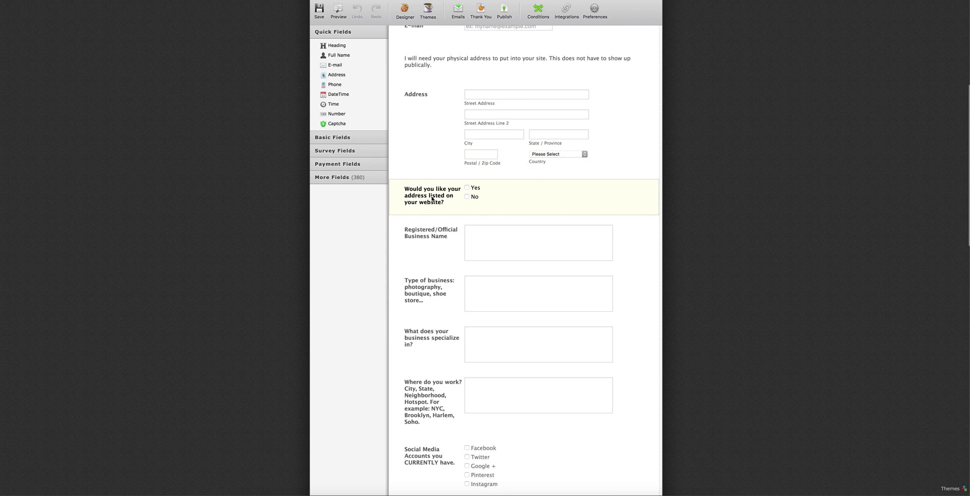
{"action": "left_click", "coordinate": [338, 141]}
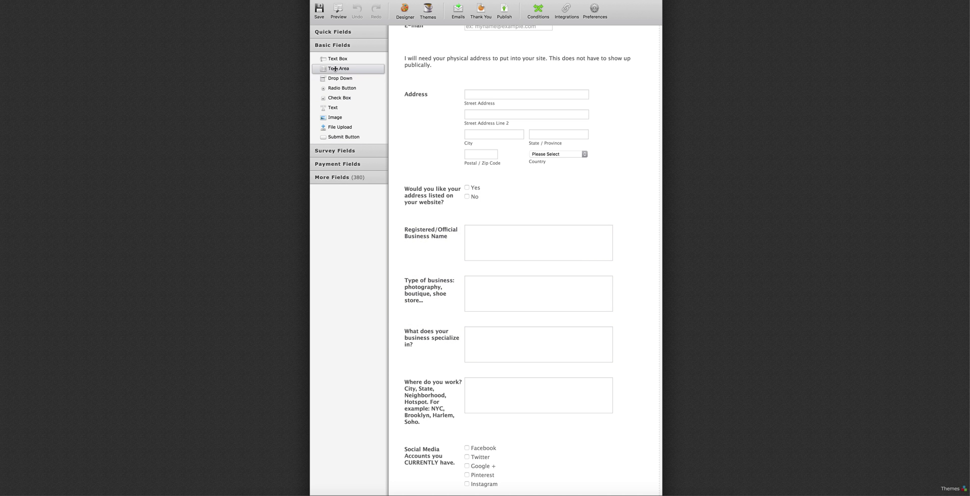
{"action": "scroll", "coordinate": [440, 296], "scroll_direction": "down", "scroll_amount": 6}
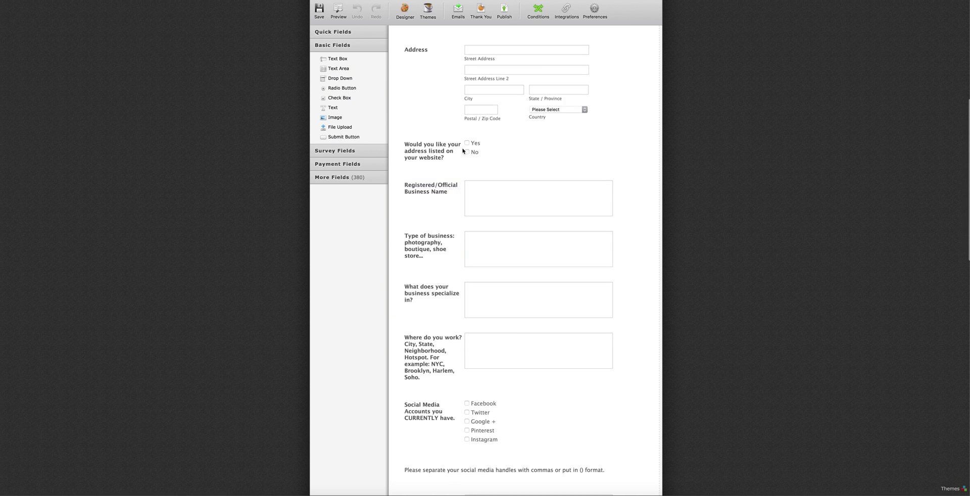
{"action": "scroll", "coordinate": [440, 298], "scroll_direction": "down", "scroll_amount": 6}
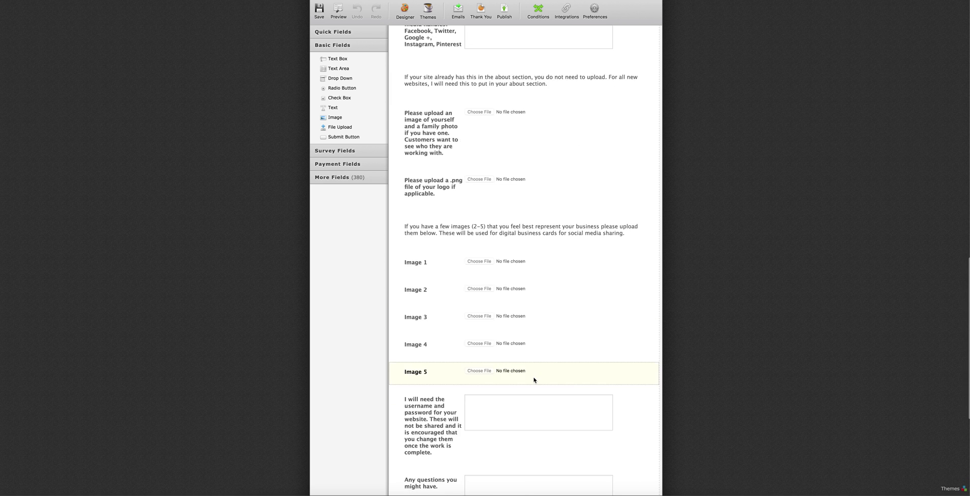
{"action": "scroll", "coordinate": [494, 392], "scroll_direction": "down", "scroll_amount": 3}
{"action": "scroll", "coordinate": [399, 178], "scroll_direction": "up", "scroll_amount": 8}
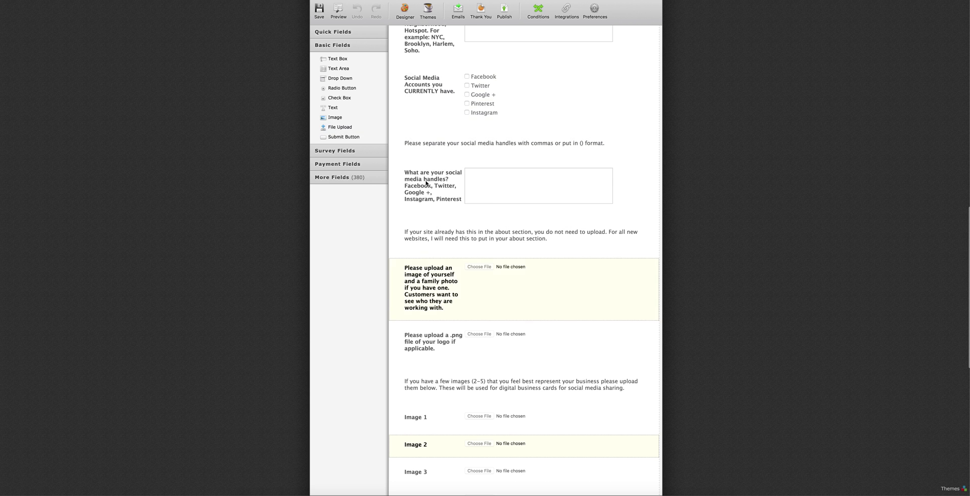
{"action": "scroll", "coordinate": [512, 352], "scroll_direction": "down", "scroll_amount": 4}
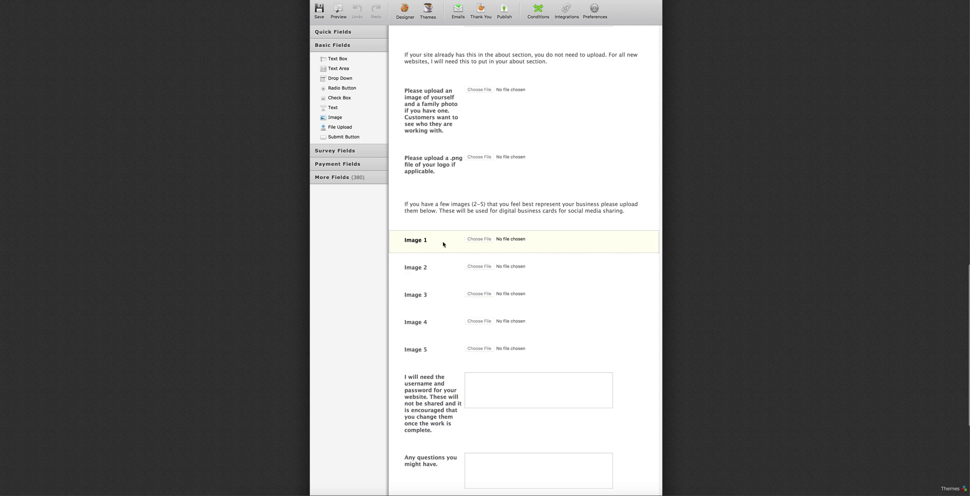
{"action": "scroll", "coordinate": [576, 390], "scroll_direction": "down", "scroll_amount": 3}
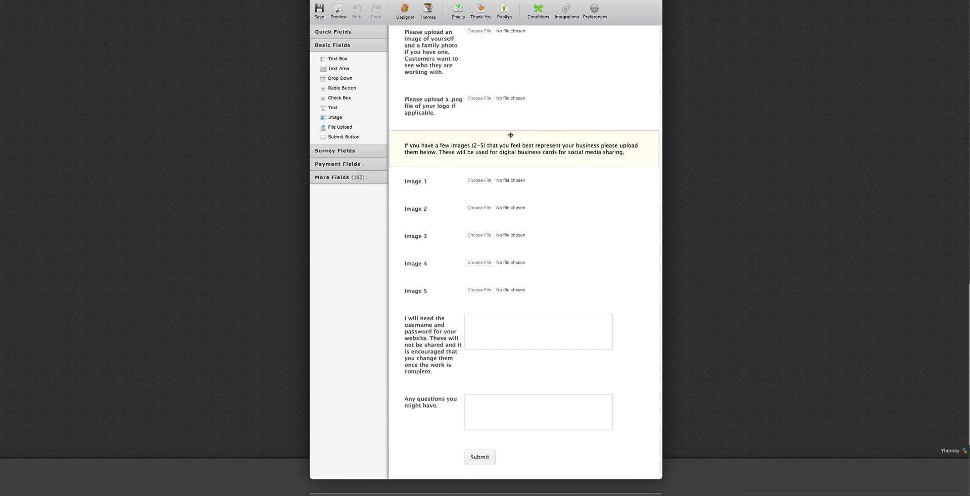
{"action": "scroll", "coordinate": [471, 144], "scroll_direction": "up", "scroll_amount": 15}
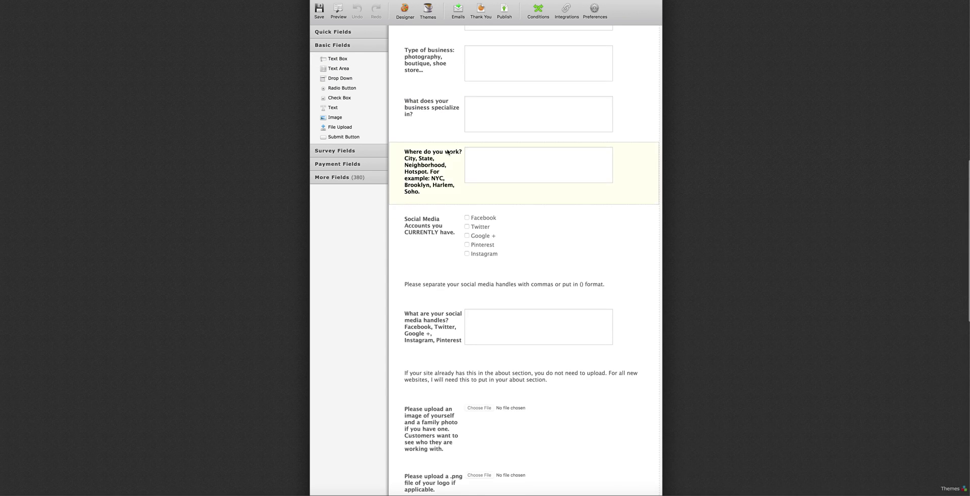
{"action": "scroll", "coordinate": [466, 205], "scroll_direction": "up", "scroll_amount": 2}
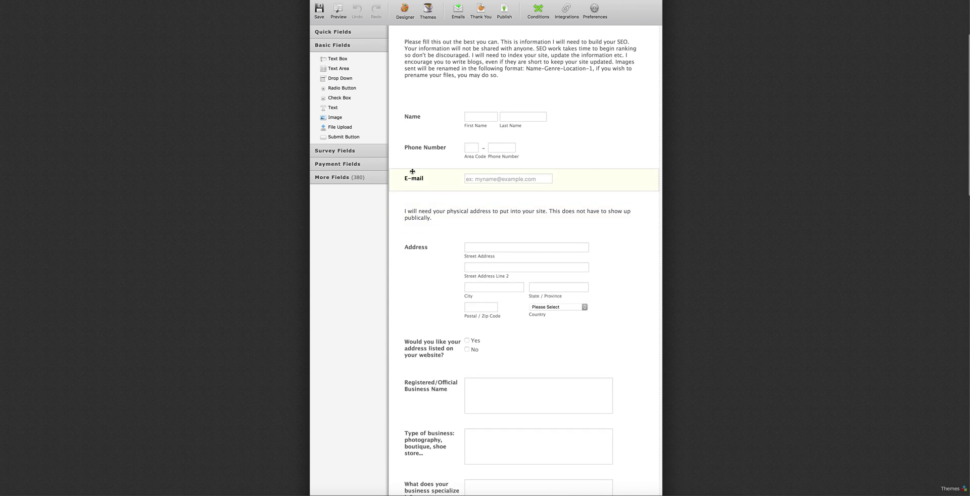
{"action": "scroll", "coordinate": [504, 60], "scroll_direction": "up", "scroll_amount": 5}
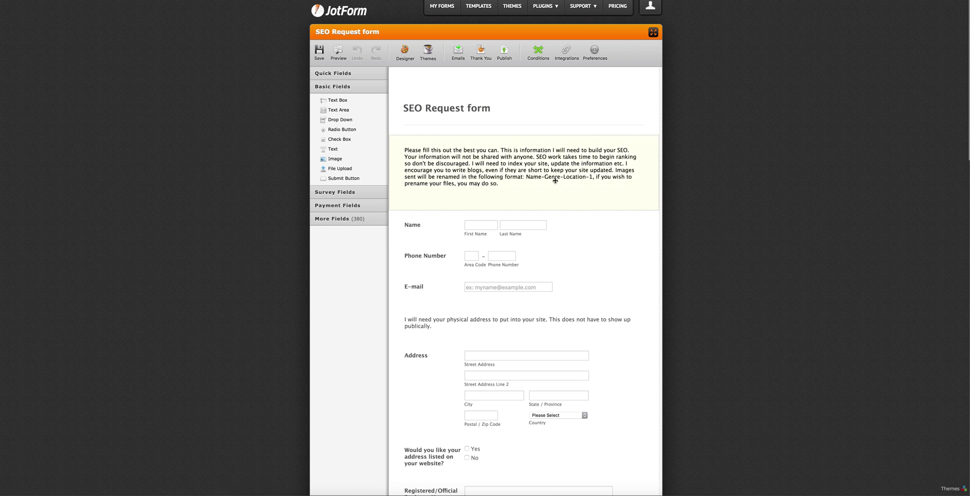
Collapse the basic field types, save the SEO Request form and return to the list of forms.
{"action": "left_click", "coordinate": [347, 93]}
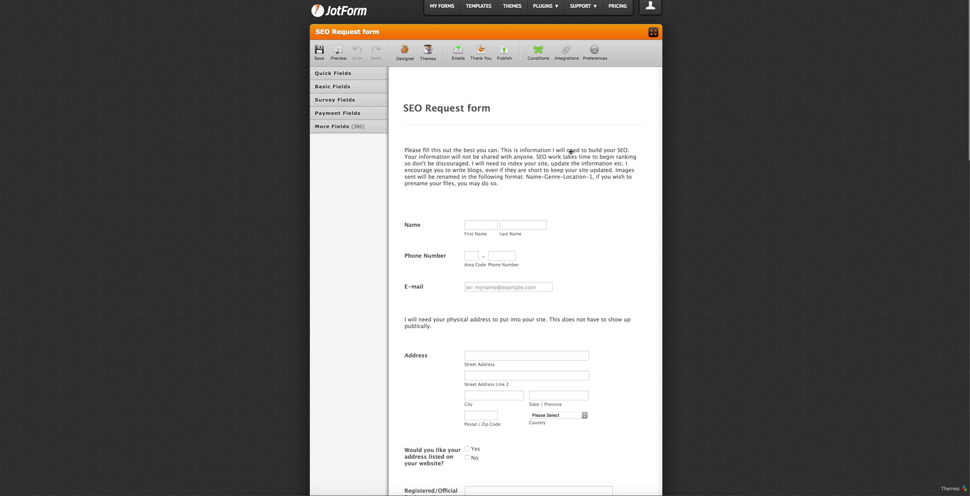
{"action": "left_click", "coordinate": [319, 52]}
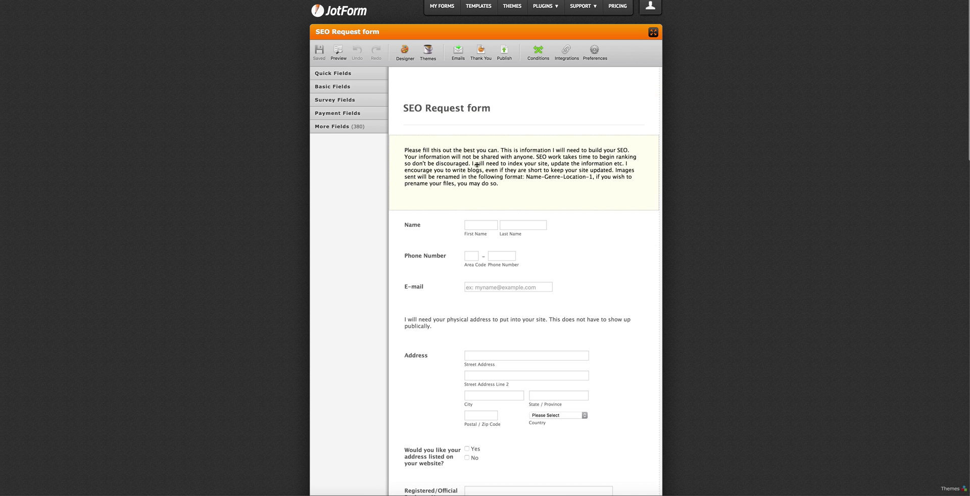
{"action": "left_click", "coordinate": [444, 9]}
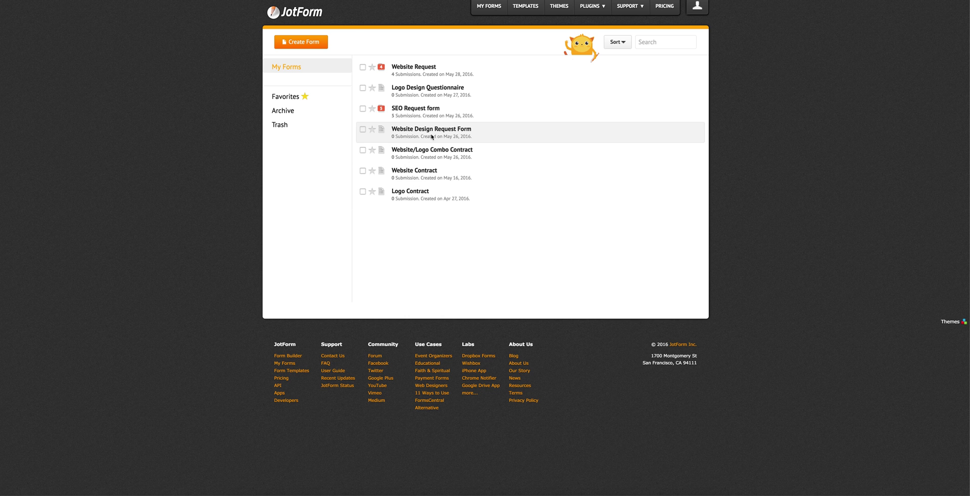
Open the Website Contract form for editing and open its website design agreement text in the text editor.
{"action": "left_click", "coordinate": [432, 175]}
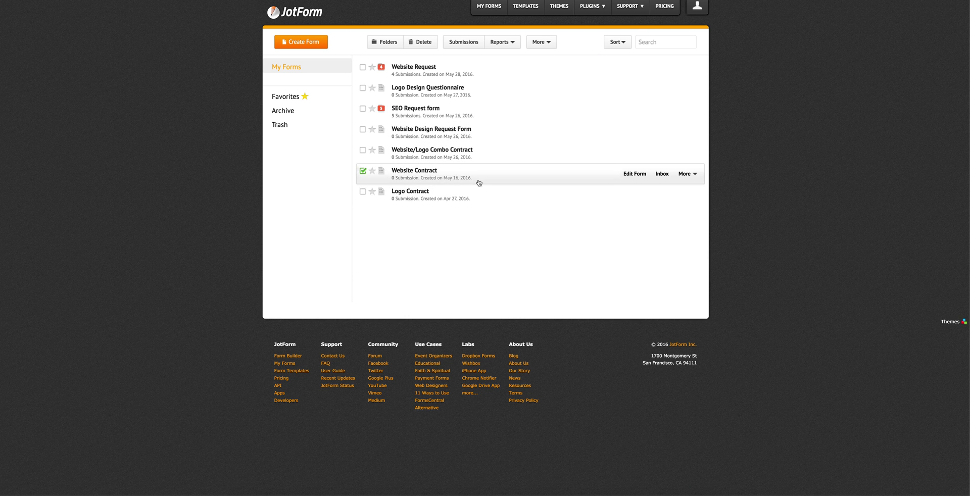
{"action": "left_click", "coordinate": [633, 174]}
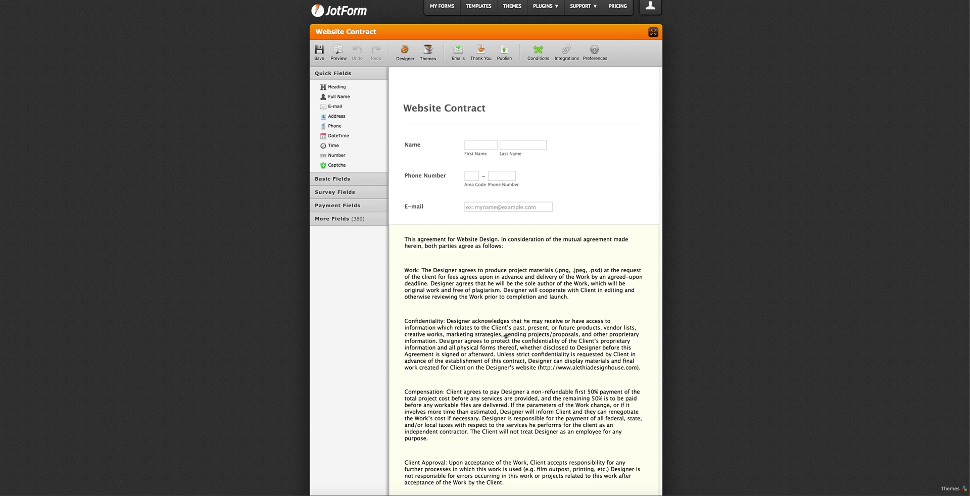
{"action": "left_click", "coordinate": [604, 245]}
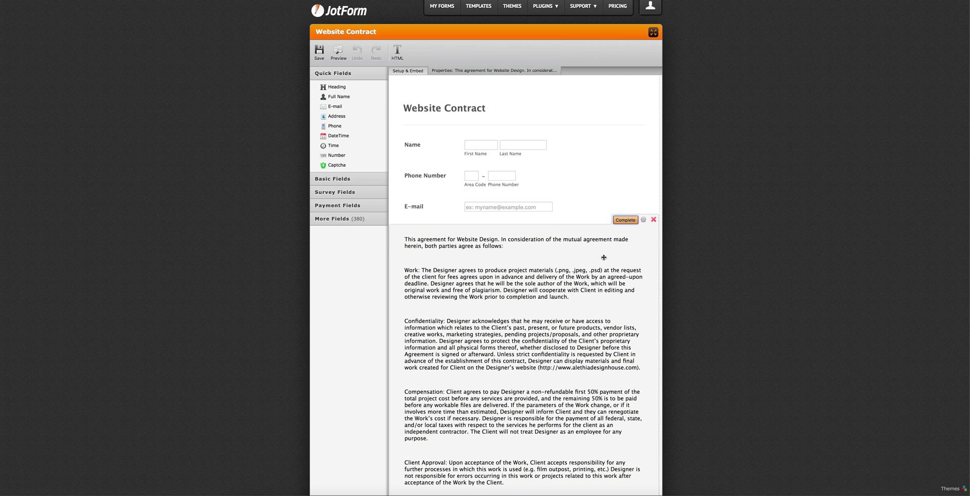
{"action": "left_click", "coordinate": [568, 276]}
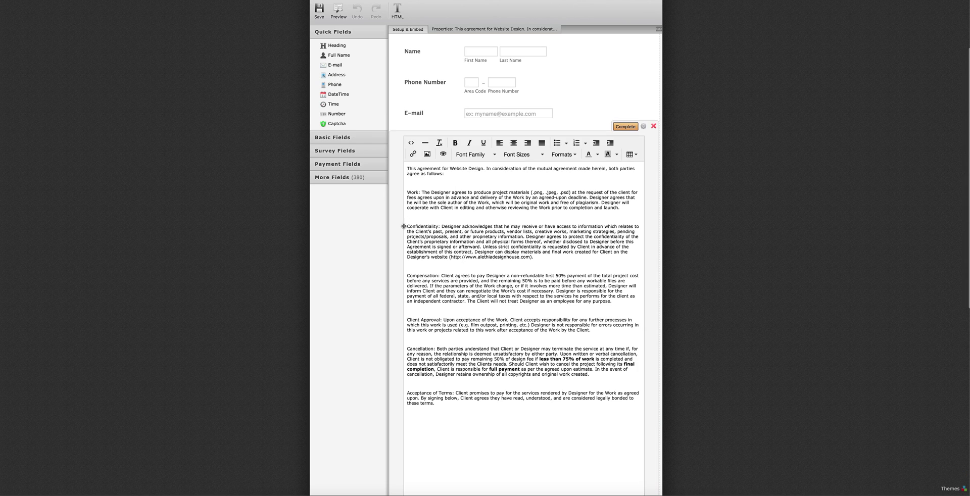
Highlight the Confidentiality paragraph of the agreement with a yellow background colour.
{"action": "left_click_drag", "start_coordinate": [408, 227], "coordinate": [531, 257]}
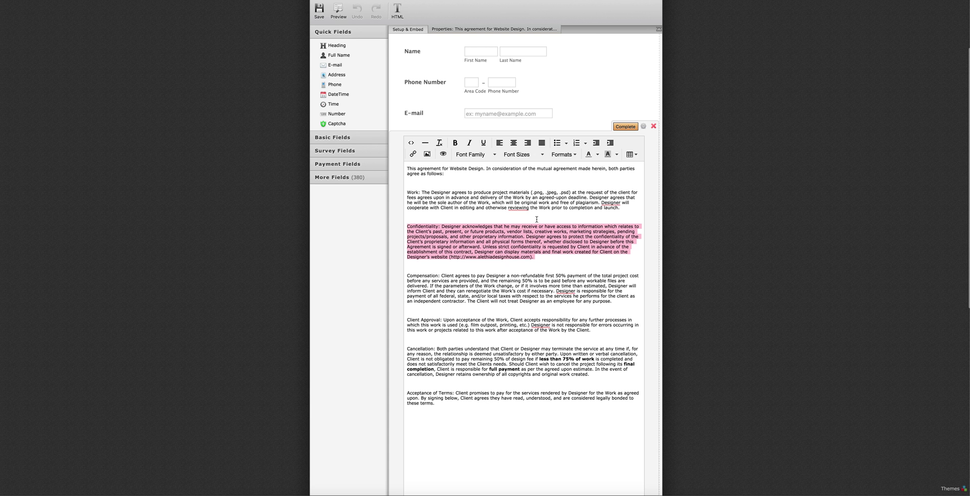
{"action": "left_click", "coordinate": [617, 154]}
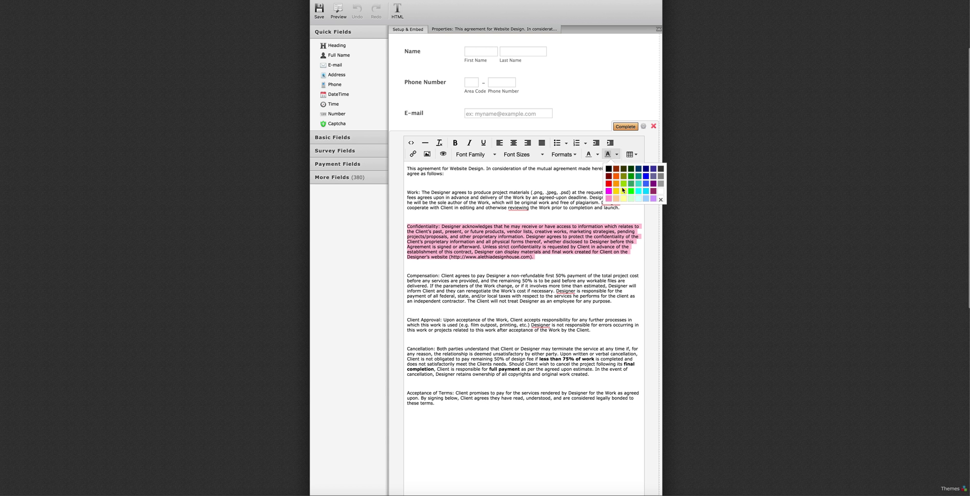
{"action": "left_click", "coordinate": [623, 191]}
{"action": "left_click", "coordinate": [494, 248]}
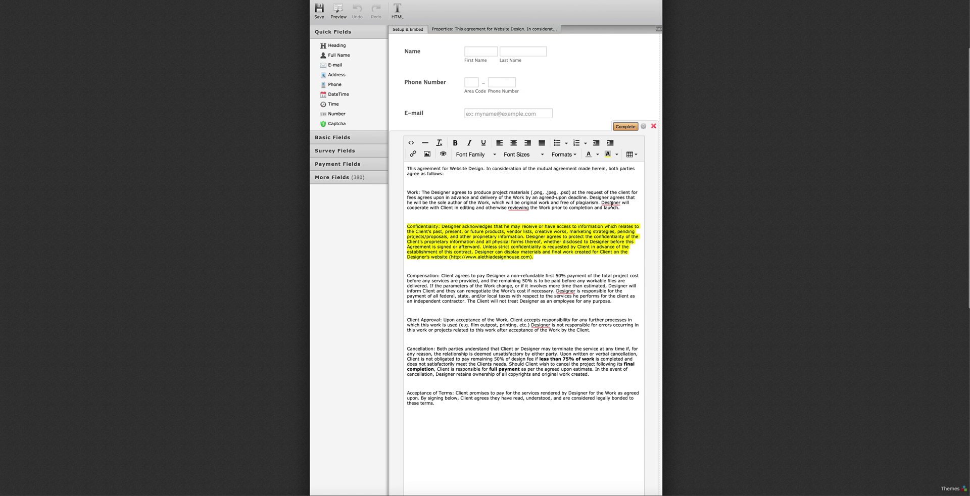
Remove the yellow background colour from the Confidentiality paragraph.
{"action": "mouse_move", "coordinate": [611, 203]}
{"action": "left_click_drag", "start_coordinate": [413, 229], "coordinate": [526, 259]}
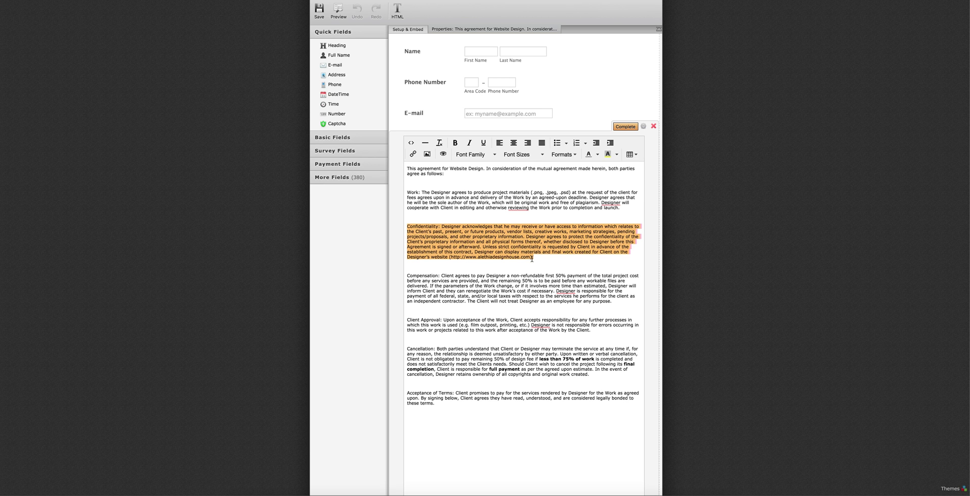
{"action": "left_click", "coordinate": [616, 155]}
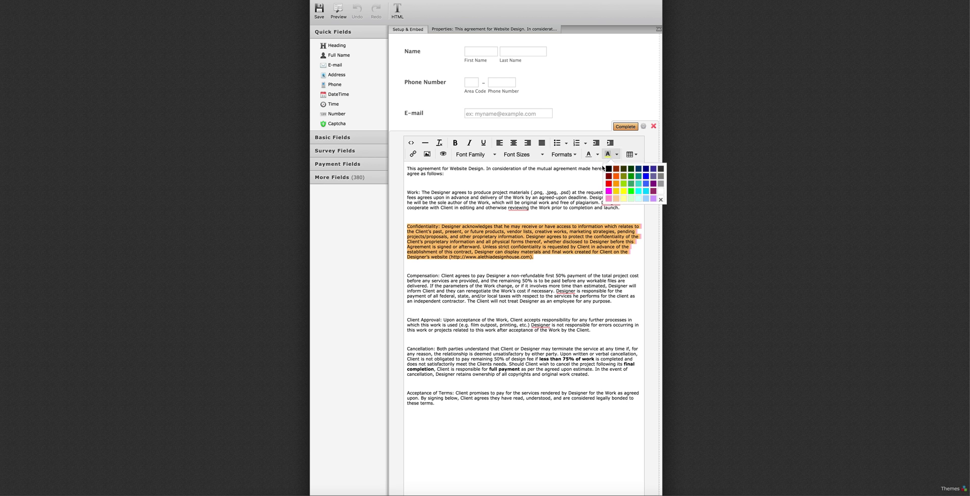
{"action": "left_click", "coordinate": [659, 200]}
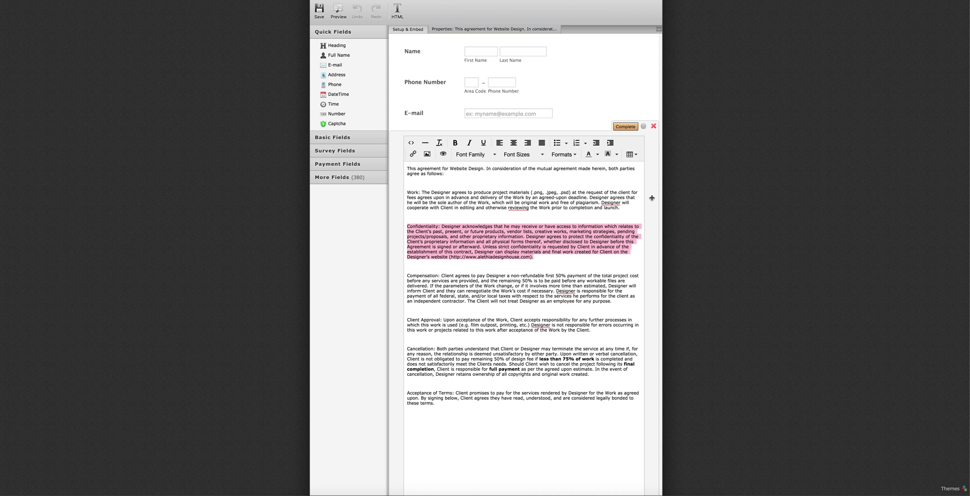
{"action": "left_click", "coordinate": [576, 263]}
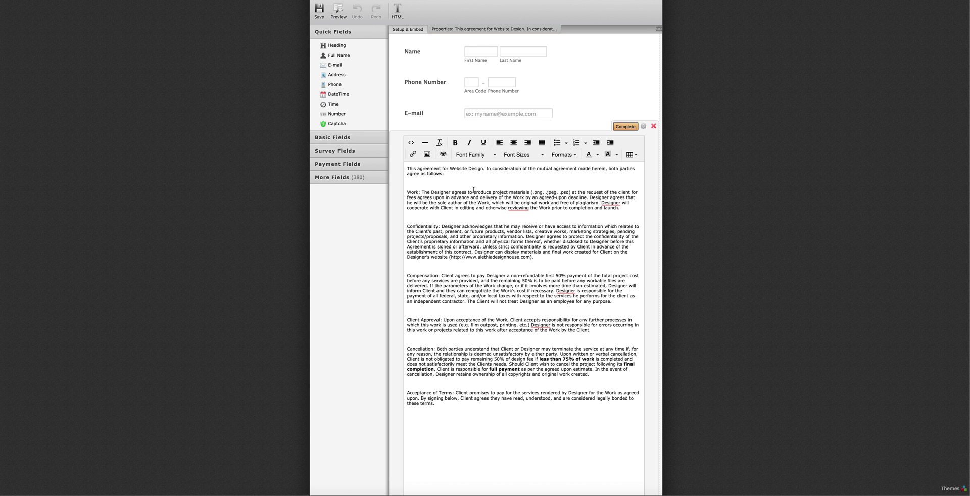
Finish editing the agreement text, save the Website Contract form and return to the list of forms.
{"action": "left_click", "coordinate": [626, 126]}
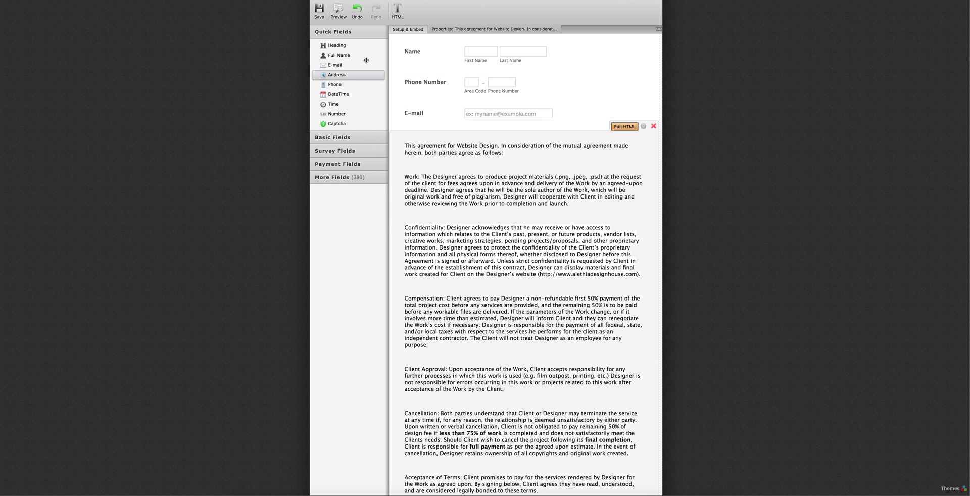
{"action": "scroll", "coordinate": [456, 80], "scroll_direction": "up", "scroll_amount": 3}
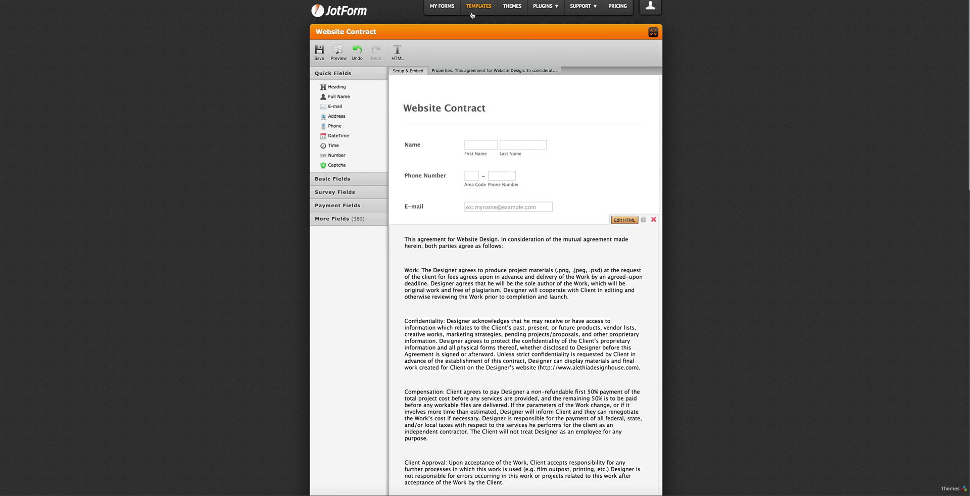
{"action": "left_click", "coordinate": [319, 50]}
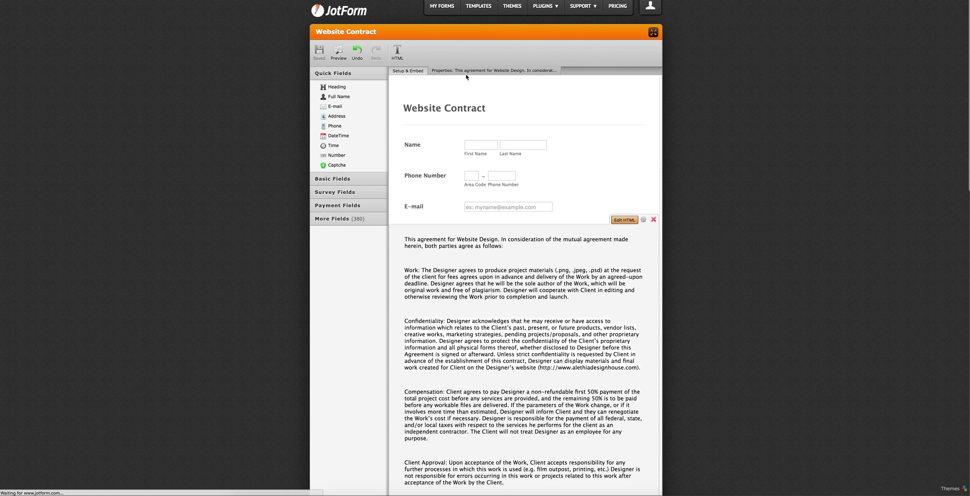
{"action": "left_click", "coordinate": [442, 6]}
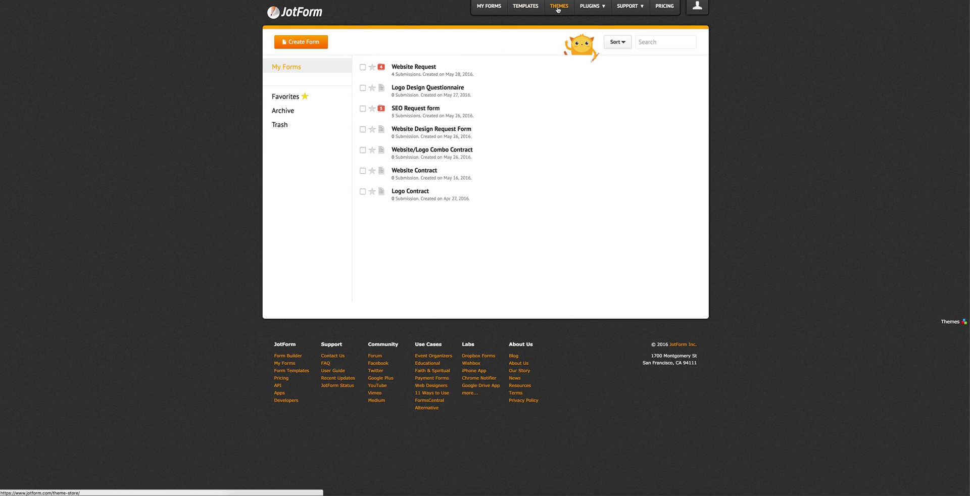
Search the form templates for "Model Release" and look through the matching photography, contract and application templates.
{"action": "left_click", "coordinate": [526, 7]}
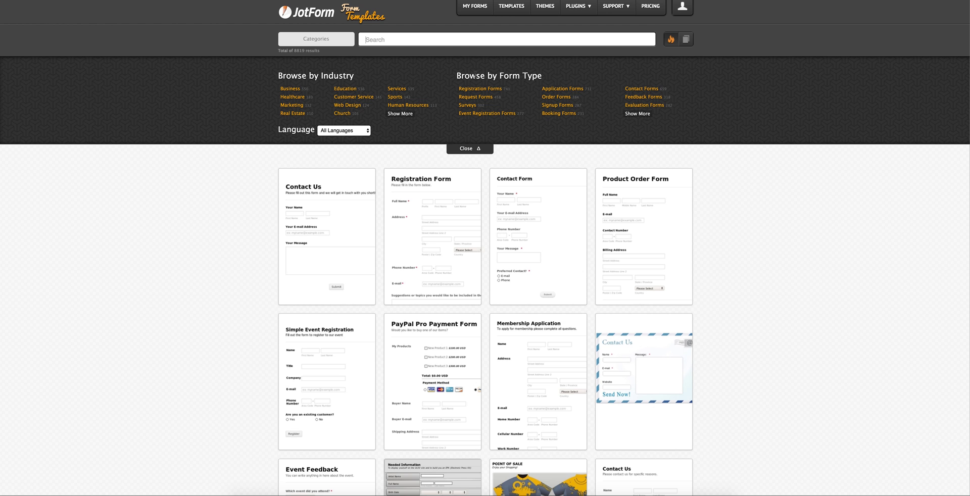
{"action": "type", "text": "Model Release"}
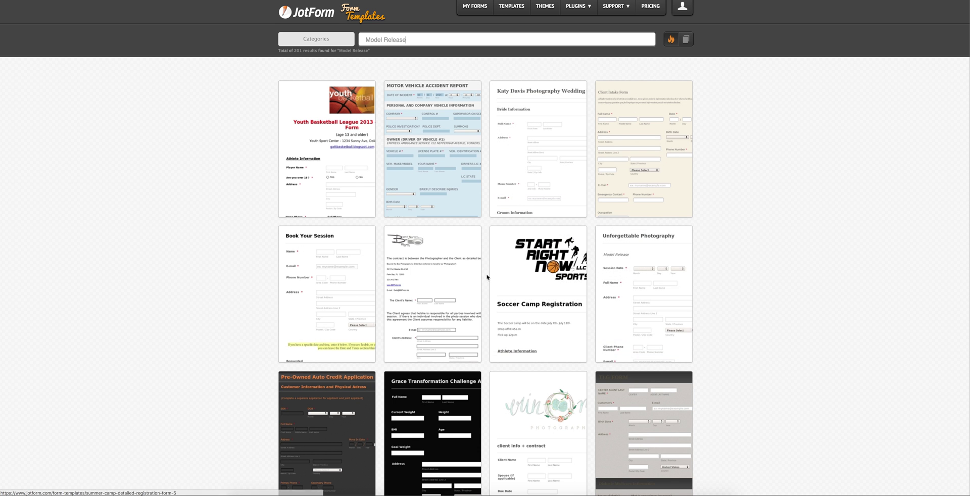
{"action": "scroll", "coordinate": [498, 258], "scroll_direction": "down", "scroll_amount": 3}
{"action": "scroll", "coordinate": [530, 278], "scroll_direction": "down", "scroll_amount": 3}
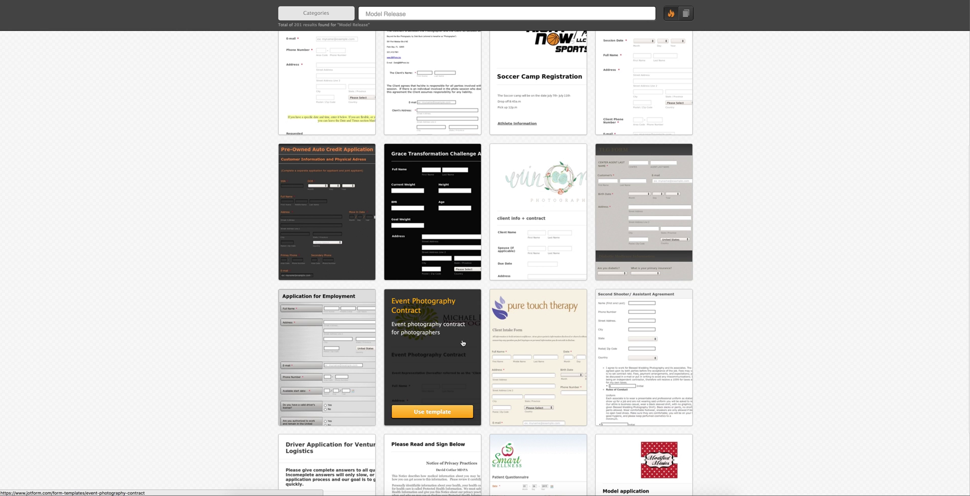
{"action": "scroll", "coordinate": [462, 343], "scroll_direction": "down", "scroll_amount": 3}
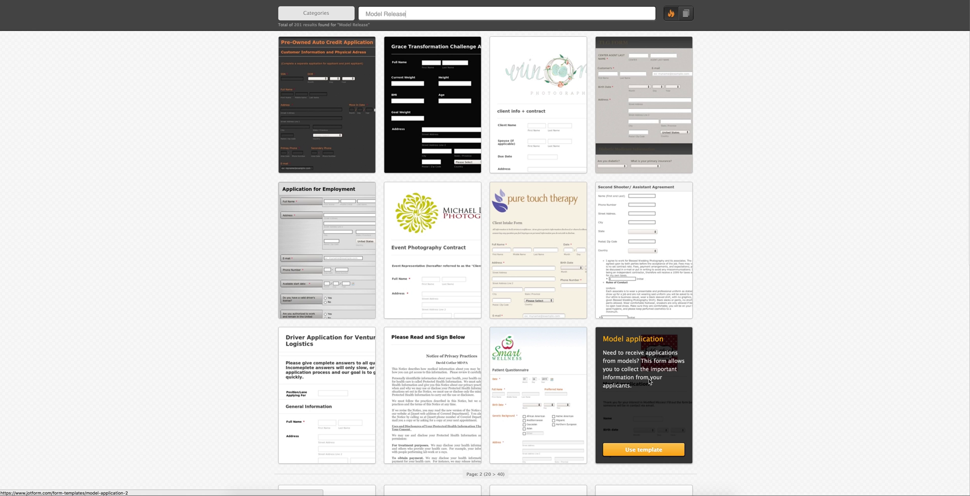
{"action": "scroll", "coordinate": [382, 334], "scroll_direction": "down", "scroll_amount": 4}
{"action": "scroll", "coordinate": [382, 334], "scroll_direction": "down", "scroll_amount": 2}
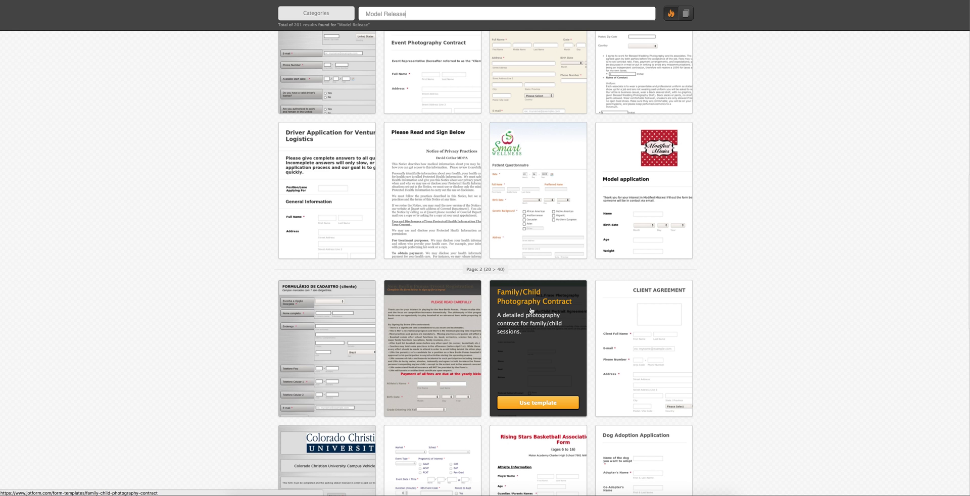
{"action": "scroll", "coordinate": [533, 320], "scroll_direction": "down", "scroll_amount": 3}
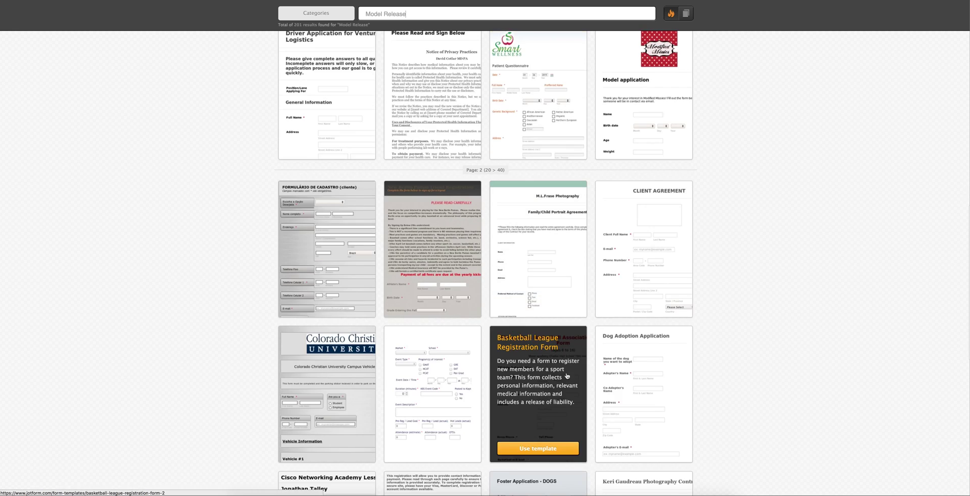
{"action": "scroll", "coordinate": [632, 364], "scroll_direction": "down", "scroll_amount": 5}
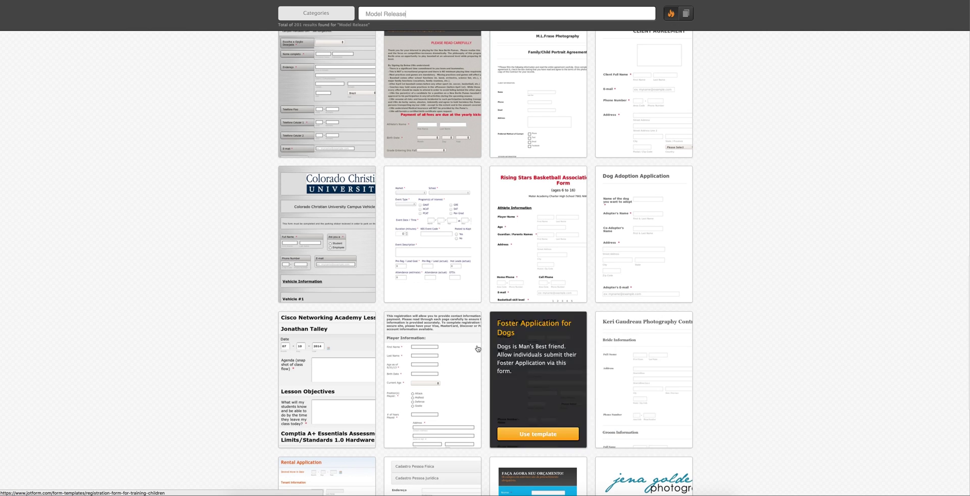
{"action": "scroll", "coordinate": [475, 346], "scroll_direction": "down", "scroll_amount": 6}
{"action": "scroll", "coordinate": [475, 346], "scroll_direction": "down", "scroll_amount": 1}
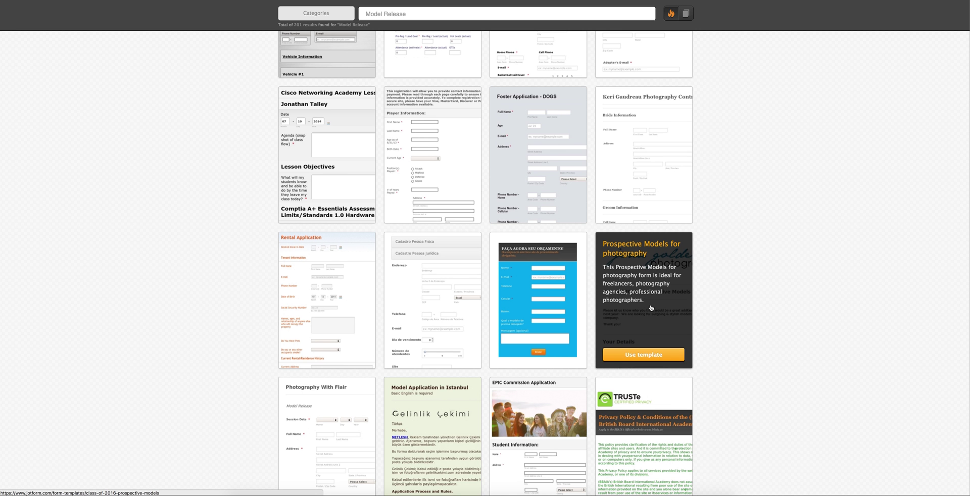
{"action": "scroll", "coordinate": [659, 303], "scroll_direction": "down", "scroll_amount": 2}
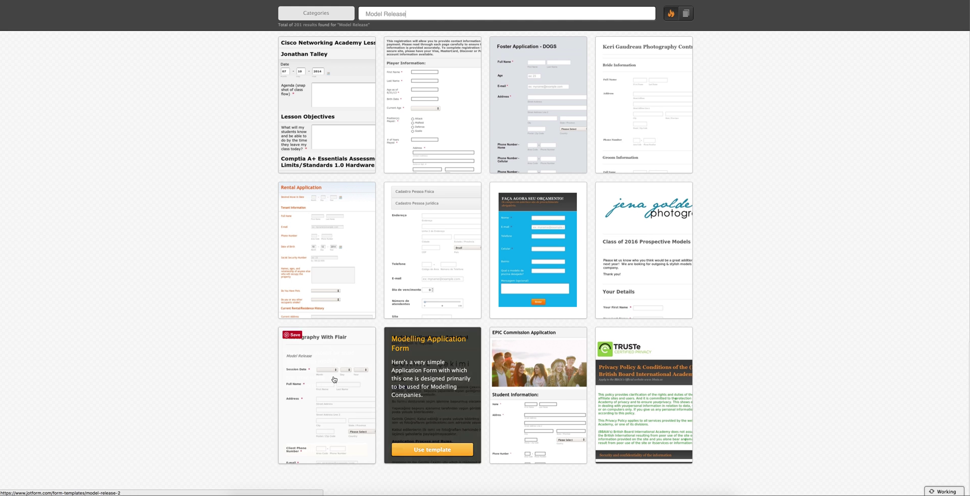
{"action": "scroll", "coordinate": [452, 310], "scroll_direction": "up", "scroll_amount": 15}
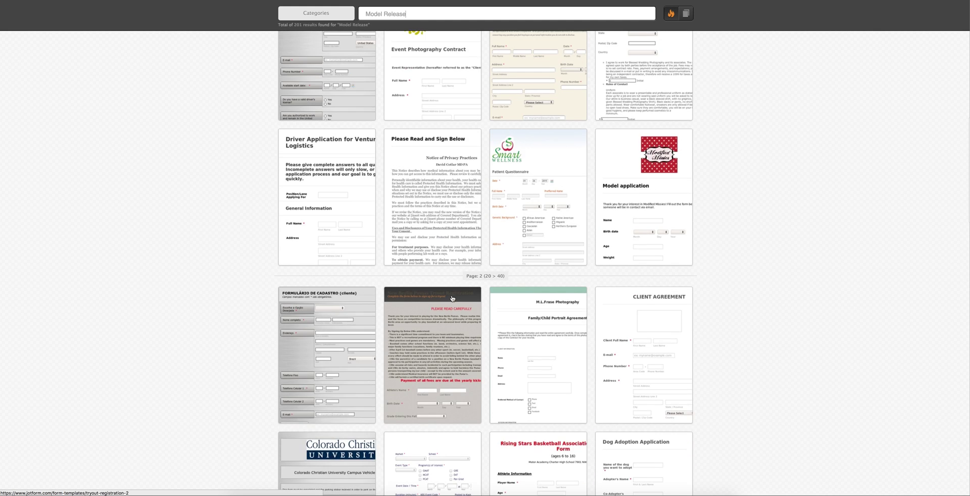
{"action": "scroll", "coordinate": [452, 298], "scroll_direction": "down", "scroll_amount": 20}
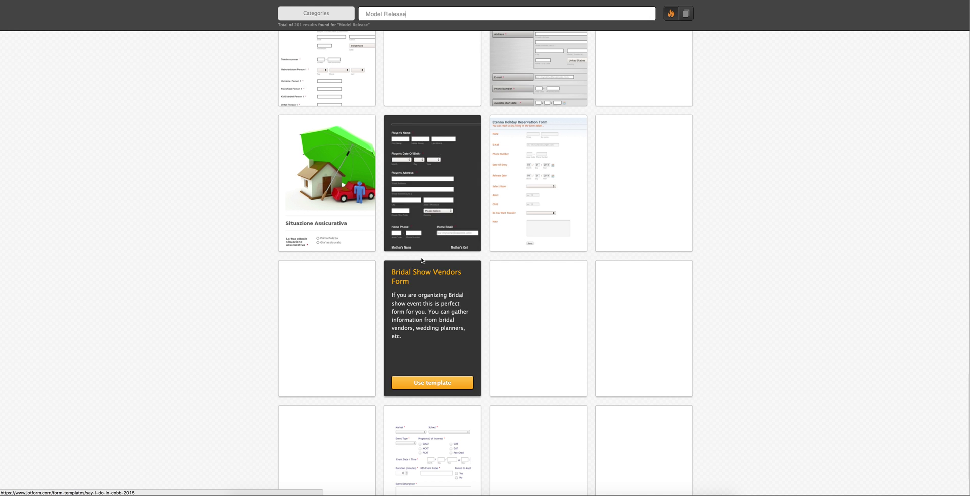
{"action": "scroll", "coordinate": [553, 302], "scroll_direction": "down", "scroll_amount": 3}
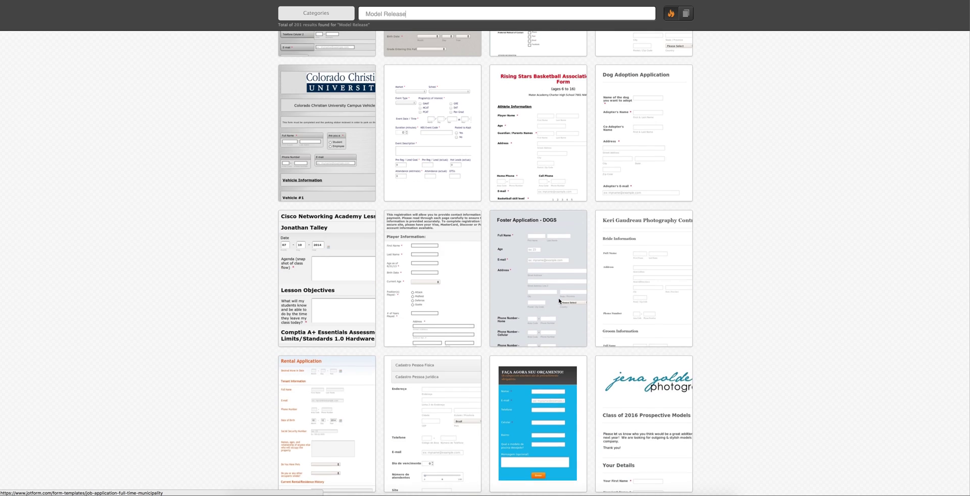
Open the theme store and show the full list of featured form themes.
{"action": "scroll", "coordinate": [560, 302], "scroll_direction": "up", "scroll_amount": 20}
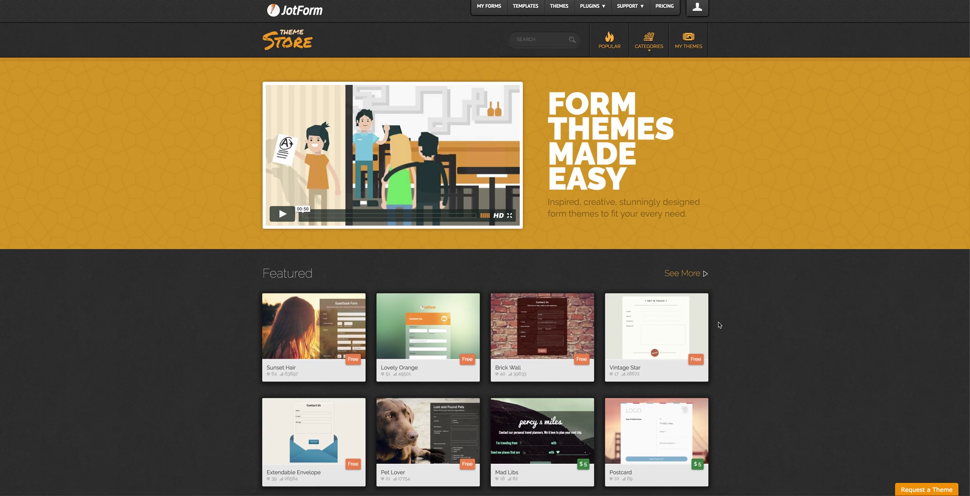
{"action": "scroll", "coordinate": [635, 302], "scroll_direction": "down", "scroll_amount": 3}
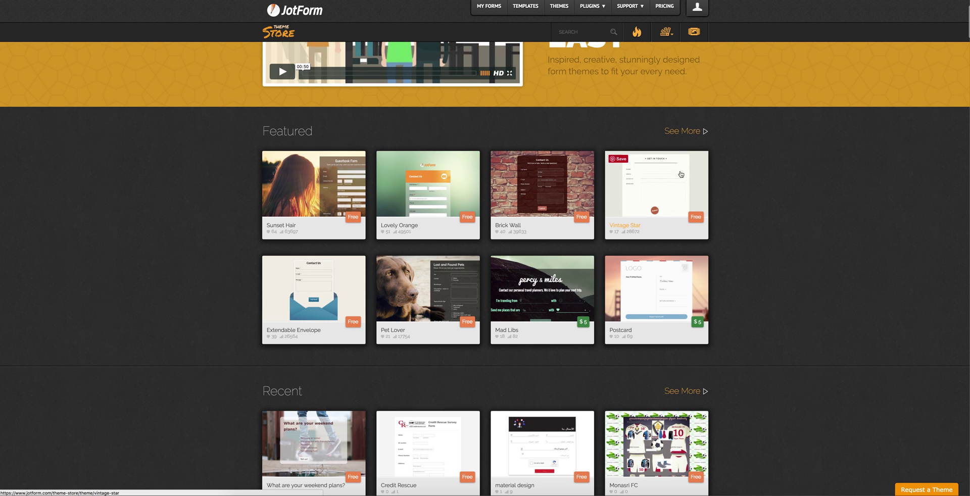
{"action": "left_click", "coordinate": [674, 132]}
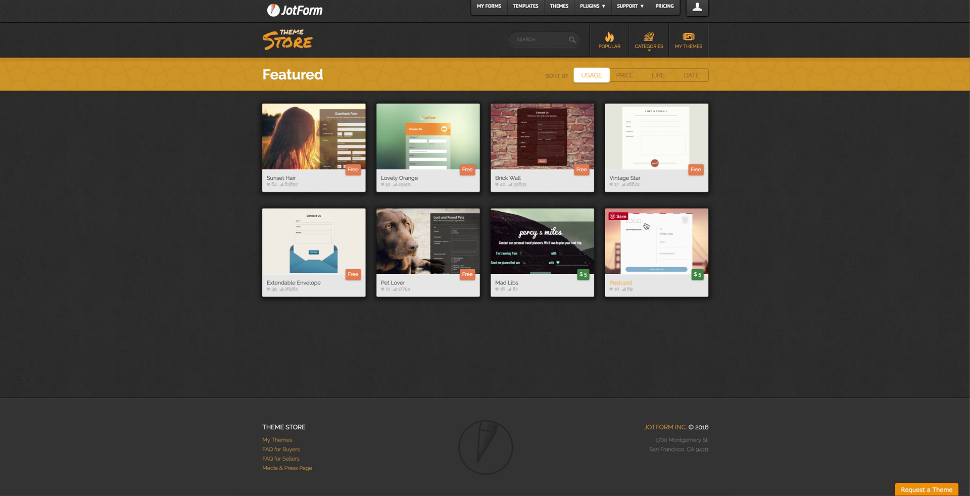
Search the theme store for "clean" and look through the matching themes.
{"action": "left_click", "coordinate": [528, 40]}
{"action": "type", "text": "clean"}
{"action": "key", "text": "Return"}
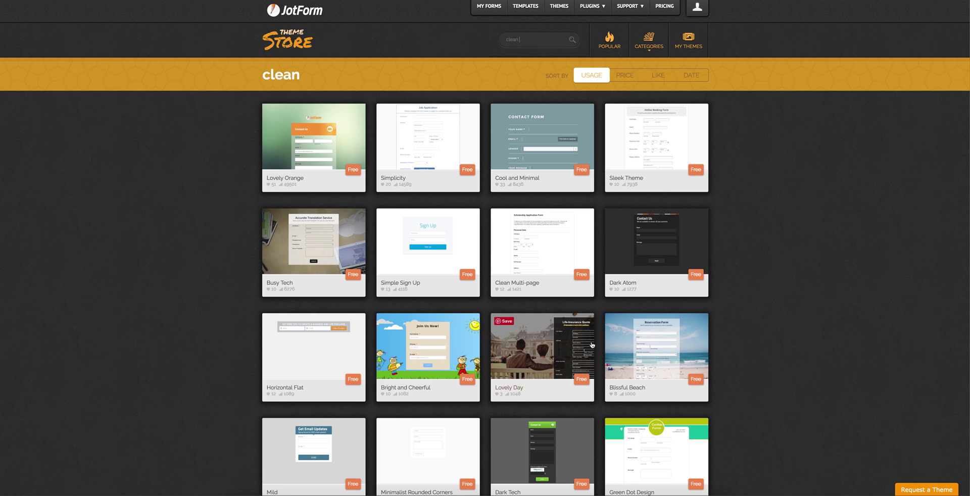
{"action": "scroll", "coordinate": [584, 322], "scroll_direction": "down", "scroll_amount": 2}
{"action": "scroll", "coordinate": [585, 322], "scroll_direction": "down", "scroll_amount": 4}
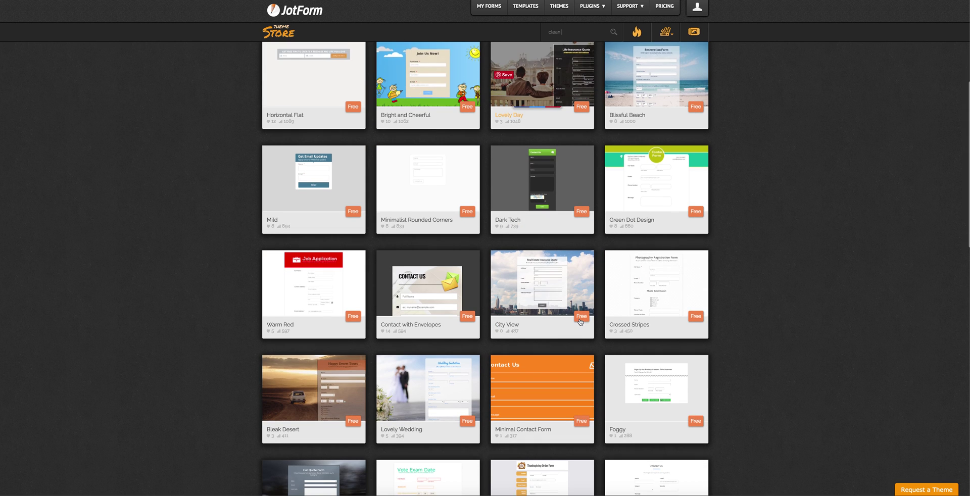
{"action": "scroll", "coordinate": [581, 321], "scroll_direction": "up", "scroll_amount": 6}
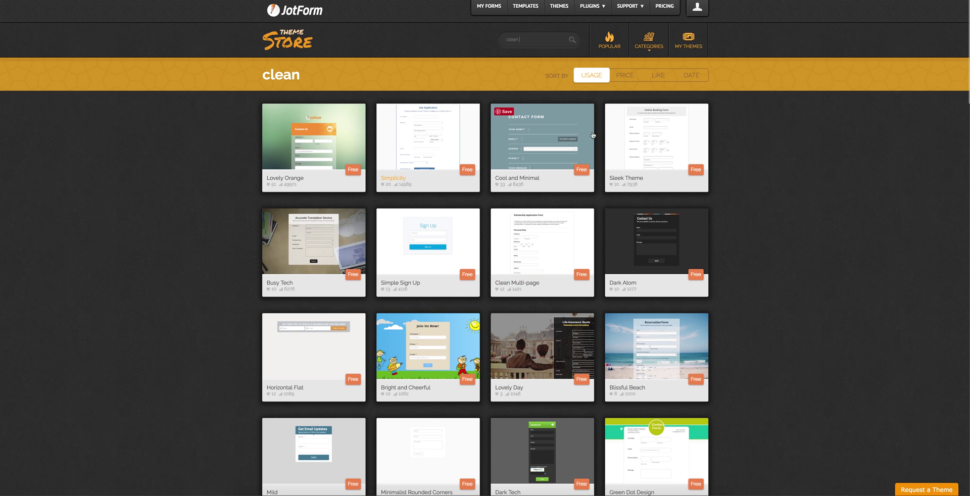
Open the details of the Sleek Theme and preview it.
{"action": "left_click", "coordinate": [662, 142]}
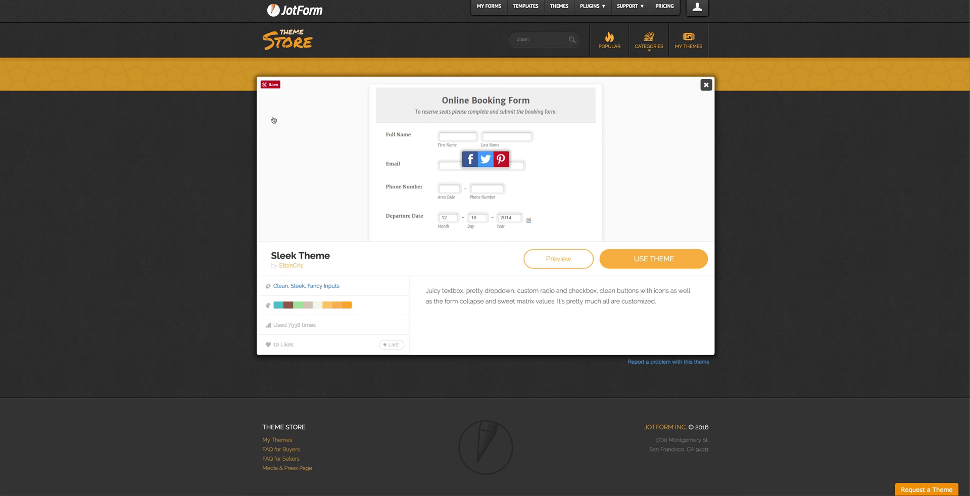
{"action": "left_click", "coordinate": [561, 259]}
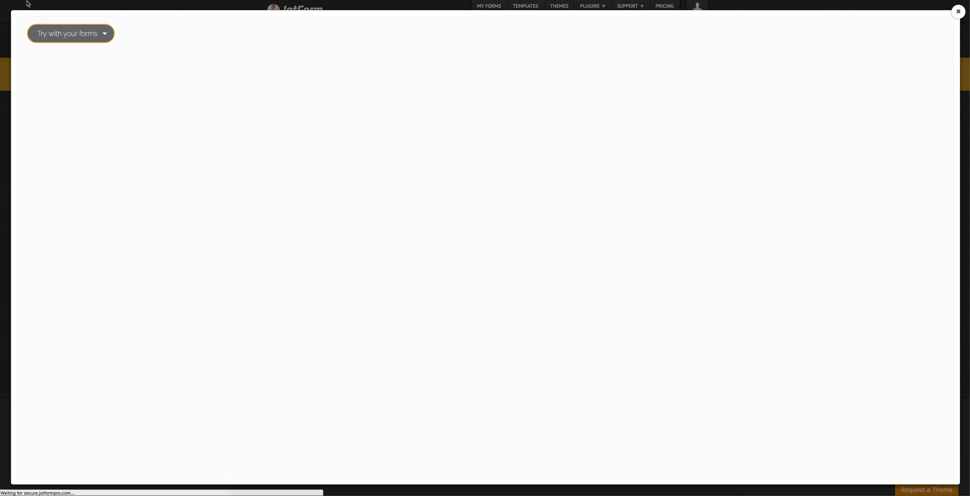
Try the Sleek Theme on the SEO Request form, look through the themed form down to its end, and close the preview.
{"action": "left_click", "coordinate": [88, 35]}
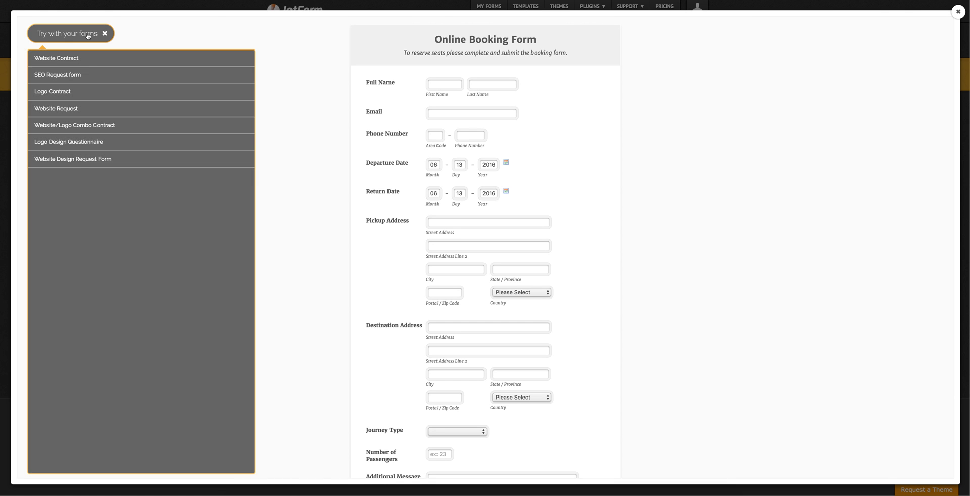
{"action": "left_click", "coordinate": [84, 74]}
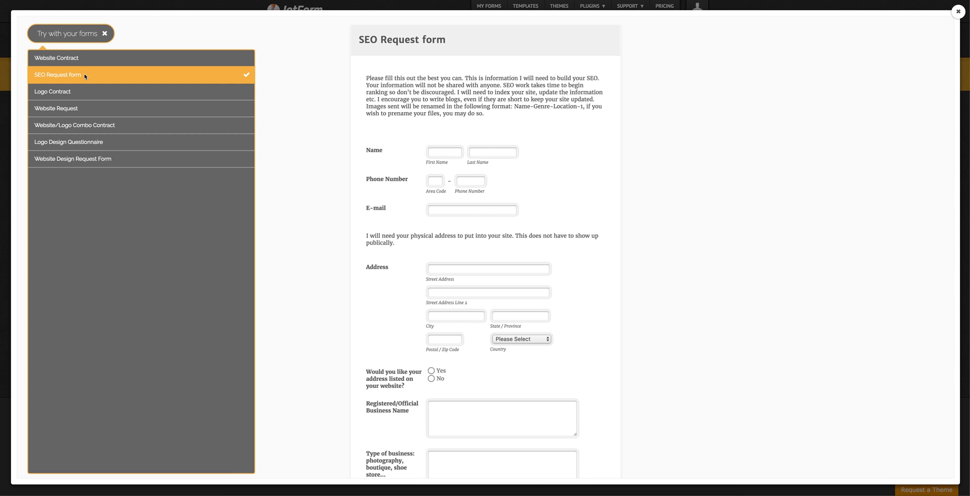
{"action": "scroll", "coordinate": [636, 205], "scroll_direction": "down", "scroll_amount": 15}
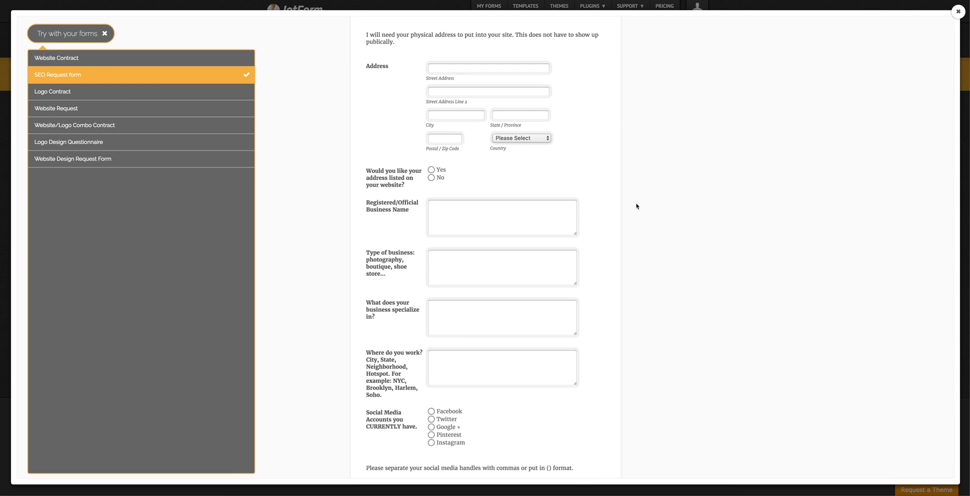
{"action": "scroll", "coordinate": [637, 206], "scroll_direction": "down", "scroll_amount": 1}
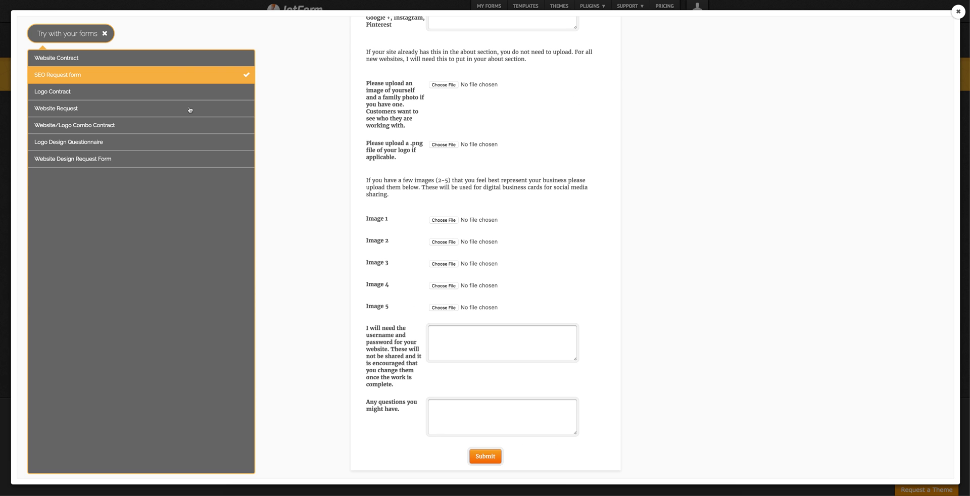
{"action": "left_click", "coordinate": [957, 15]}
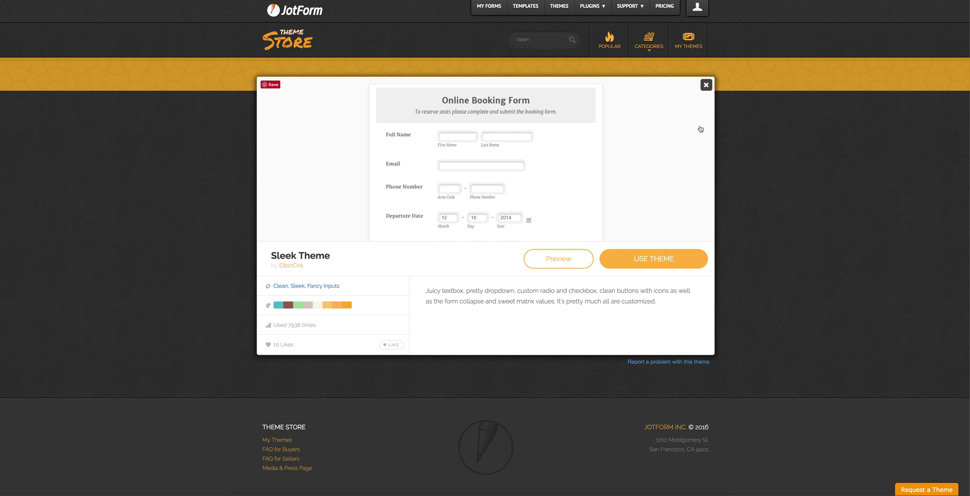
Close the Sleek Theme details and look through the themes matching "clean" again.
{"action": "left_click", "coordinate": [710, 86]}
{"action": "scroll", "coordinate": [755, 56], "scroll_direction": "down", "scroll_amount": 2}
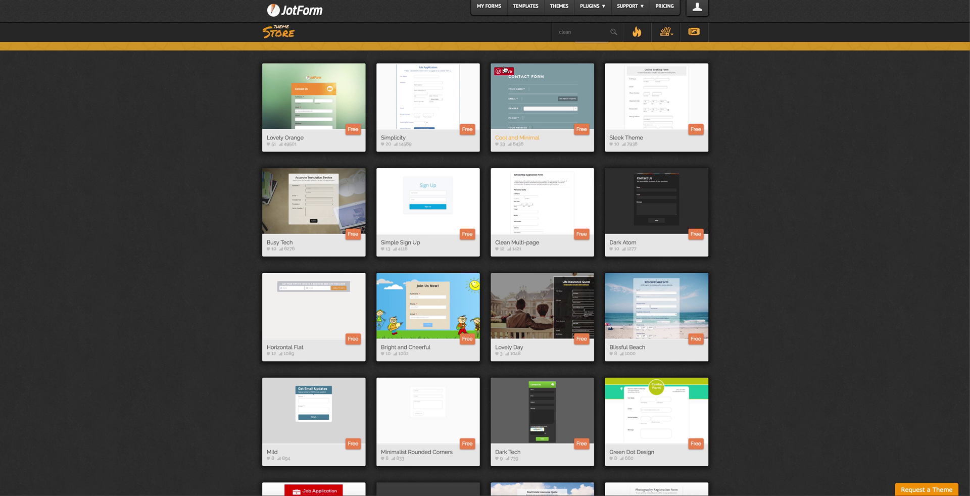
{"action": "scroll", "coordinate": [286, 48], "scroll_direction": "up", "scroll_amount": 2}
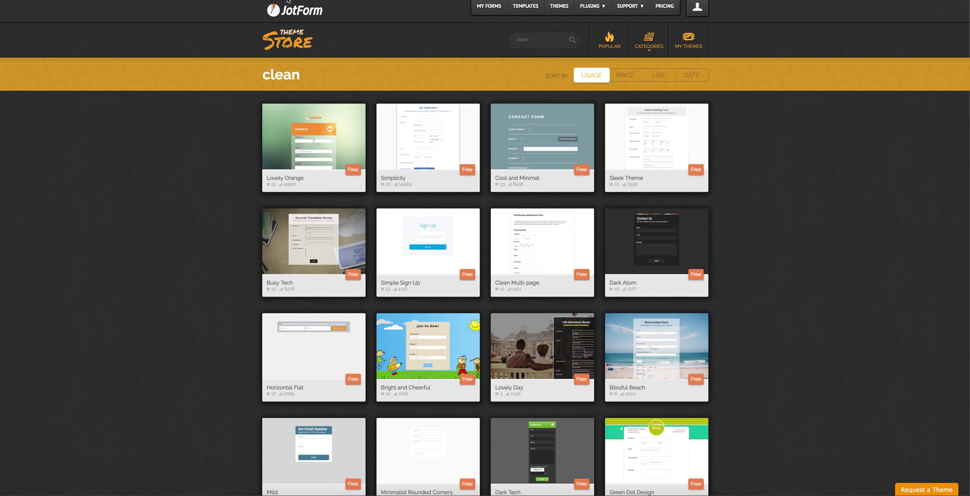
{"action": "scroll", "coordinate": [367, 43], "scroll_direction": "down", "scroll_amount": 1}
{"action": "scroll", "coordinate": [745, 42], "scroll_direction": "down", "scroll_amount": 1}
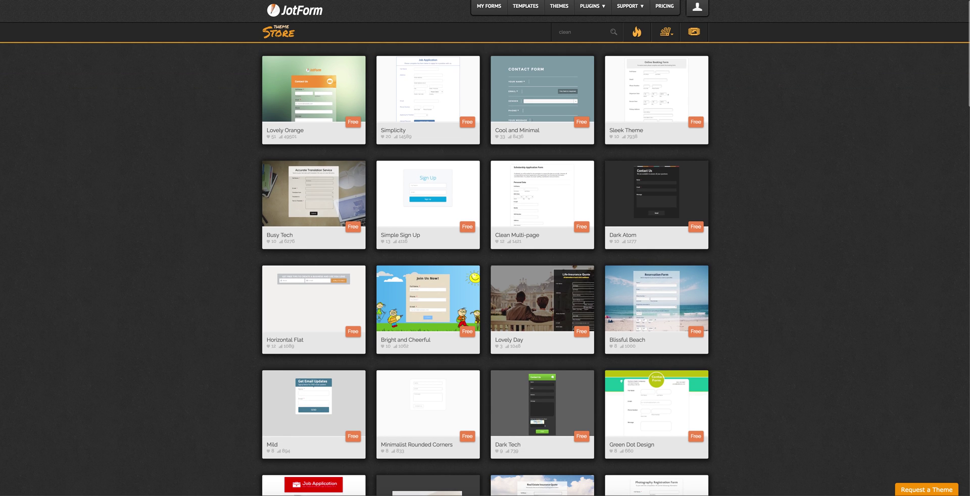